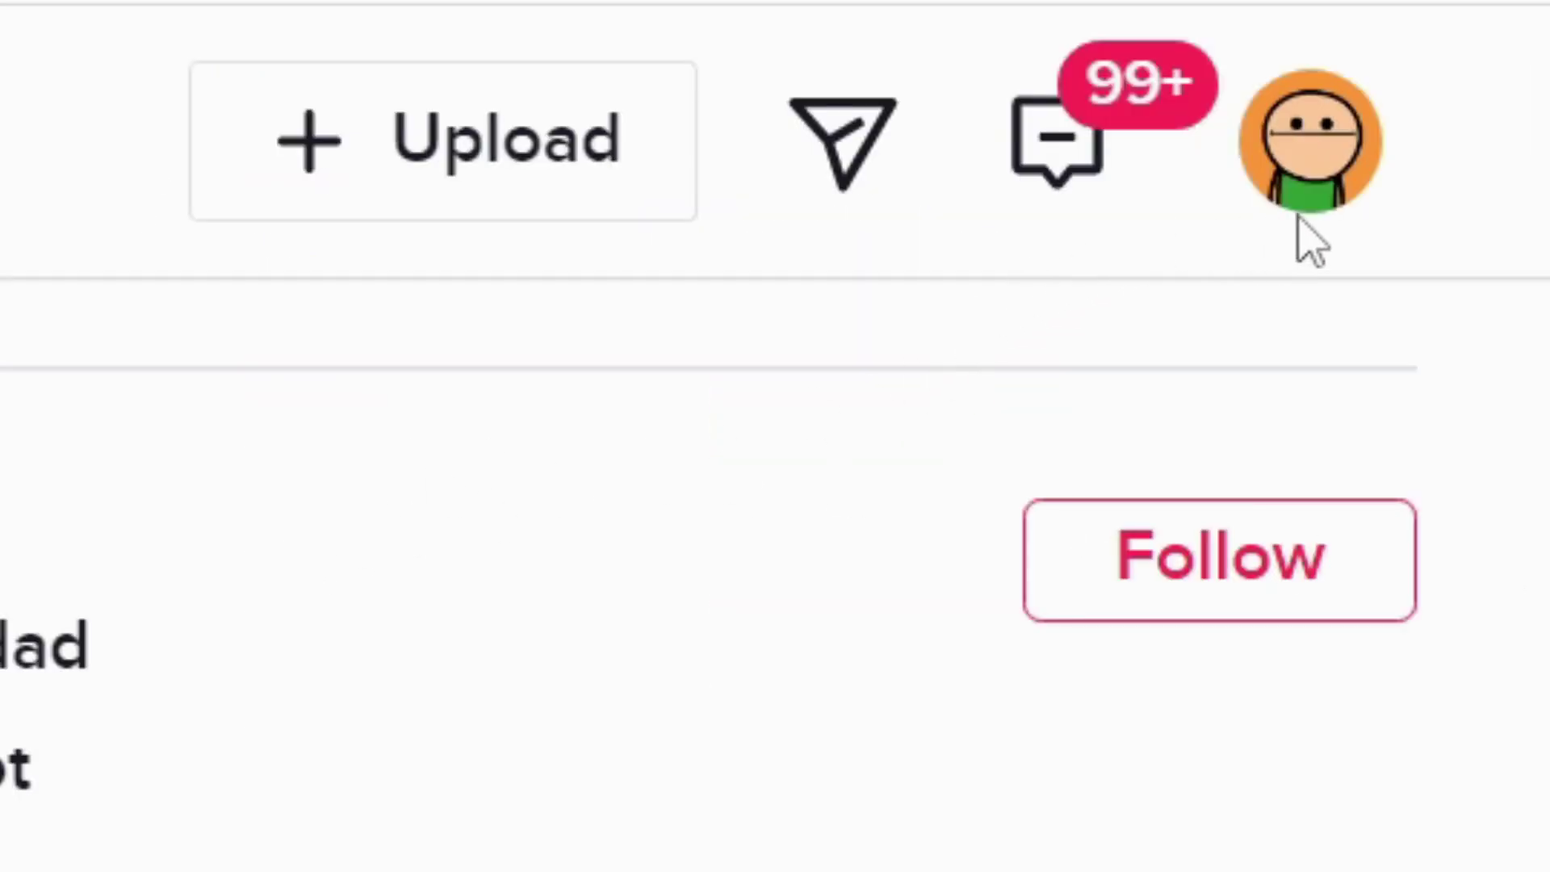
Download the LIVE Studio Windows installer from TikTok's LIVE Studio page and open it
mouse_move(1318, 194)
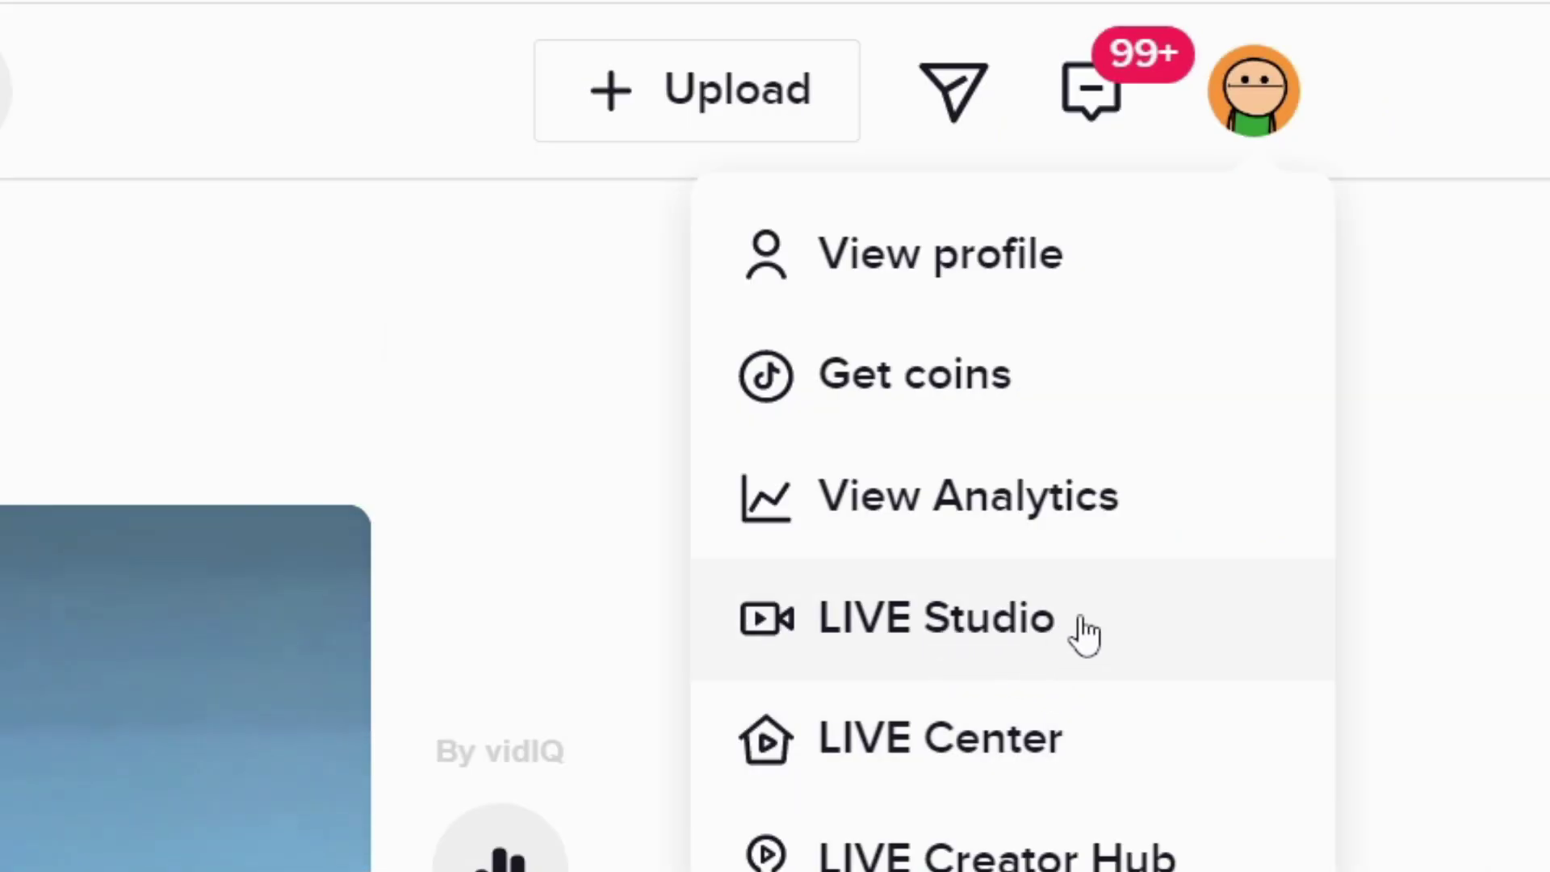
click(951, 638)
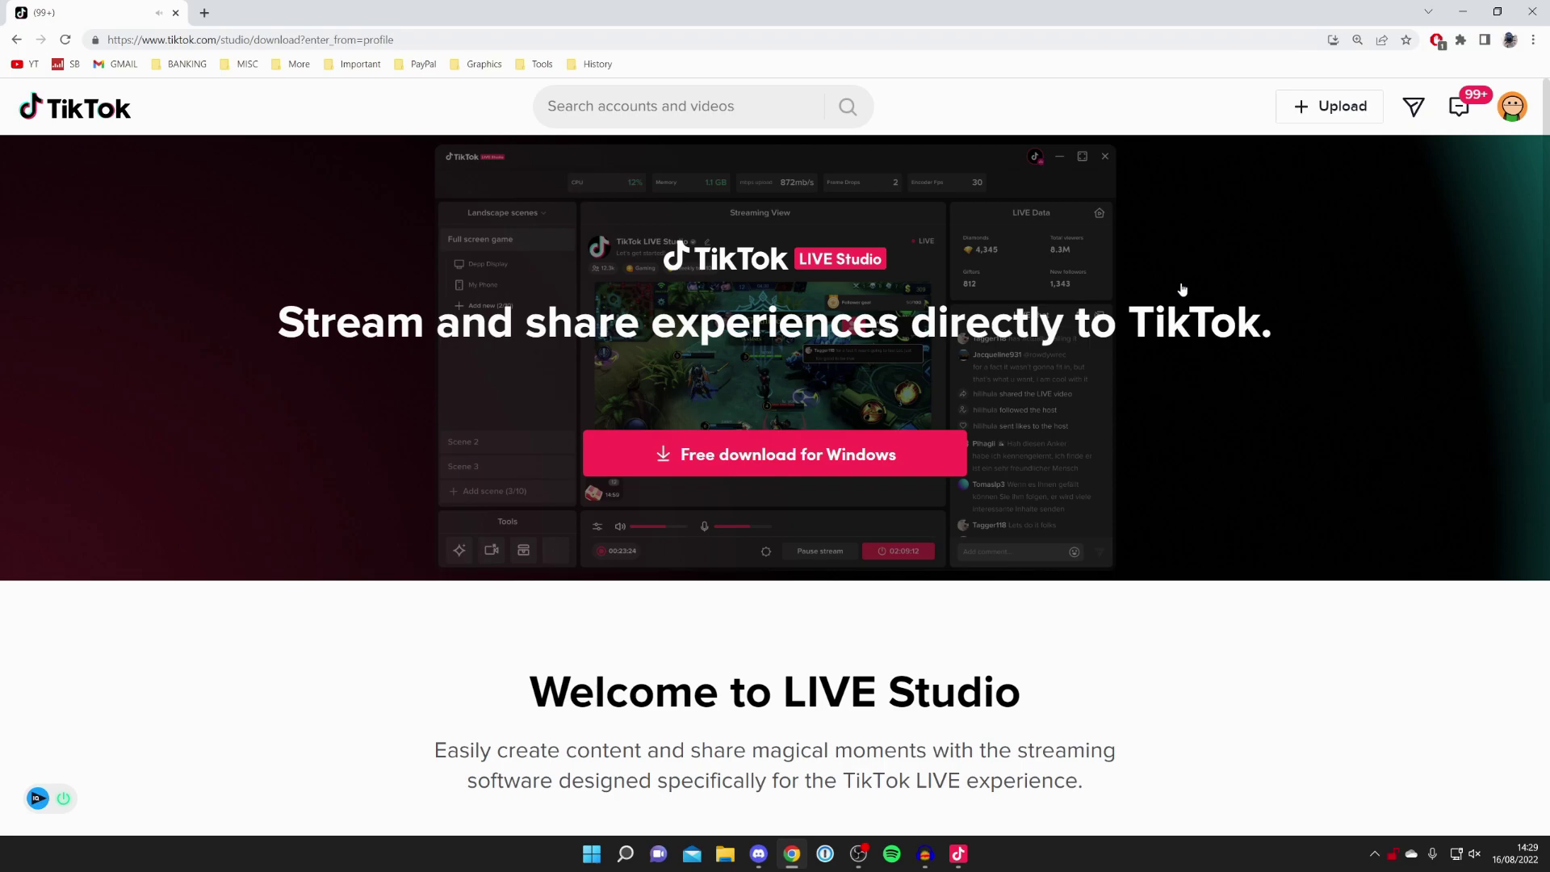
click(830, 461)
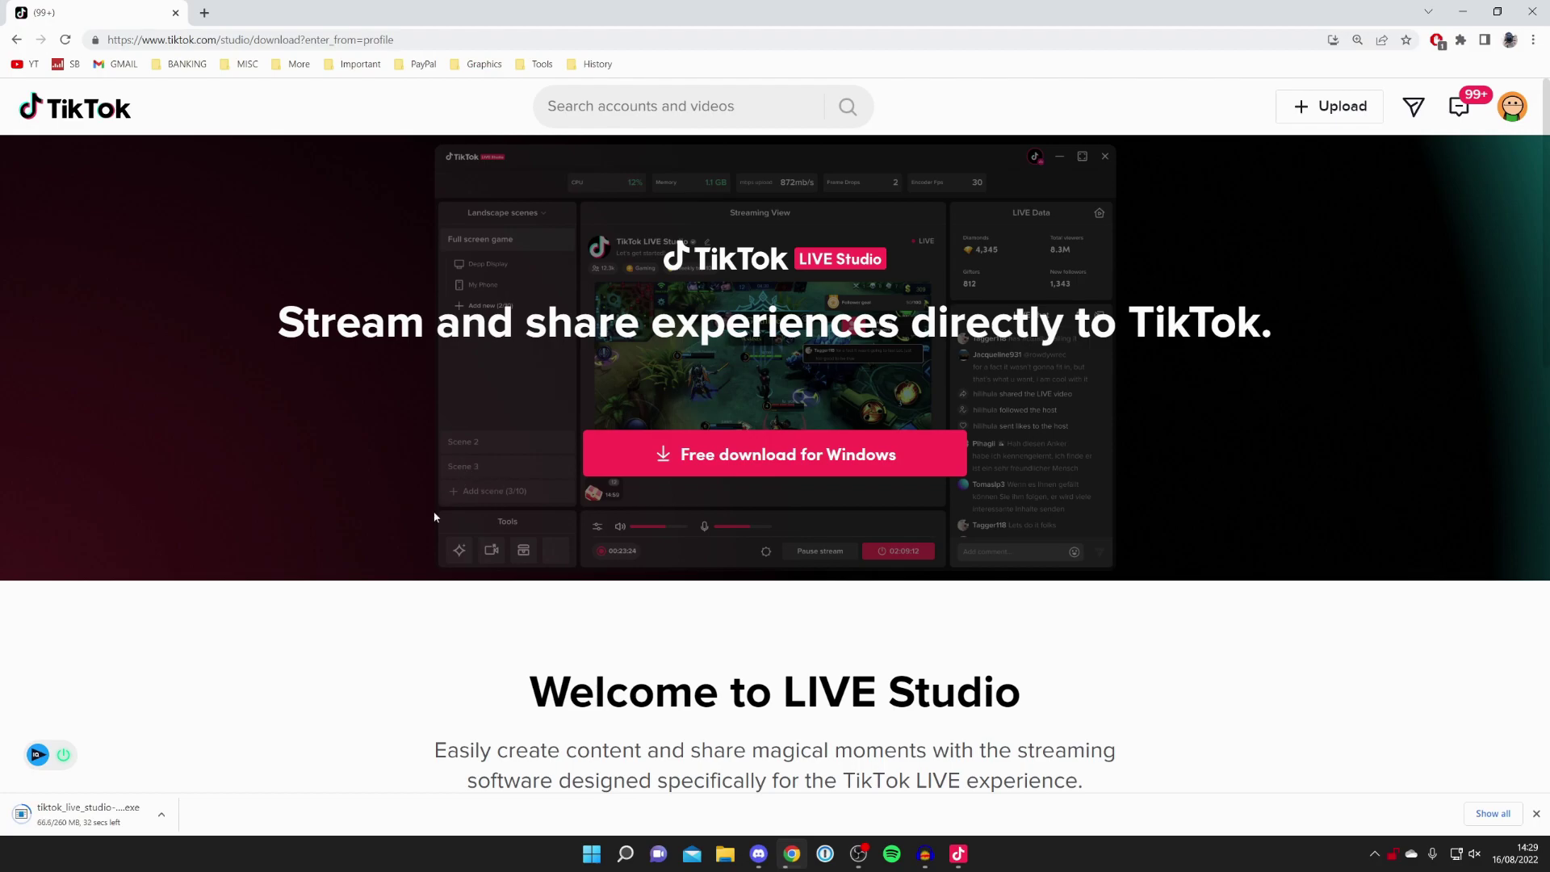
click(160, 813)
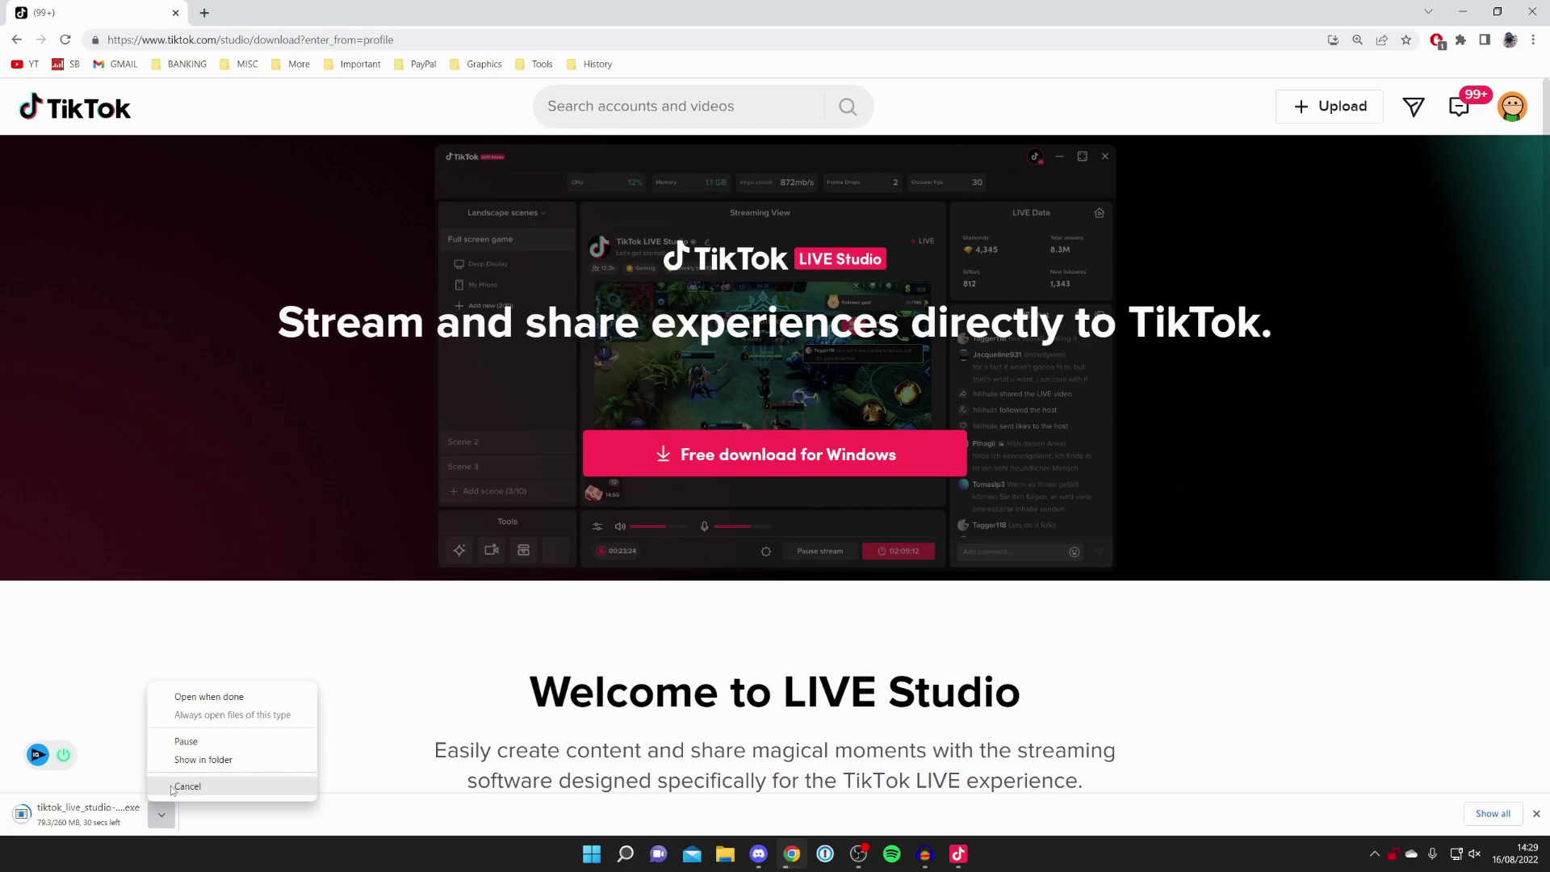
click(172, 788)
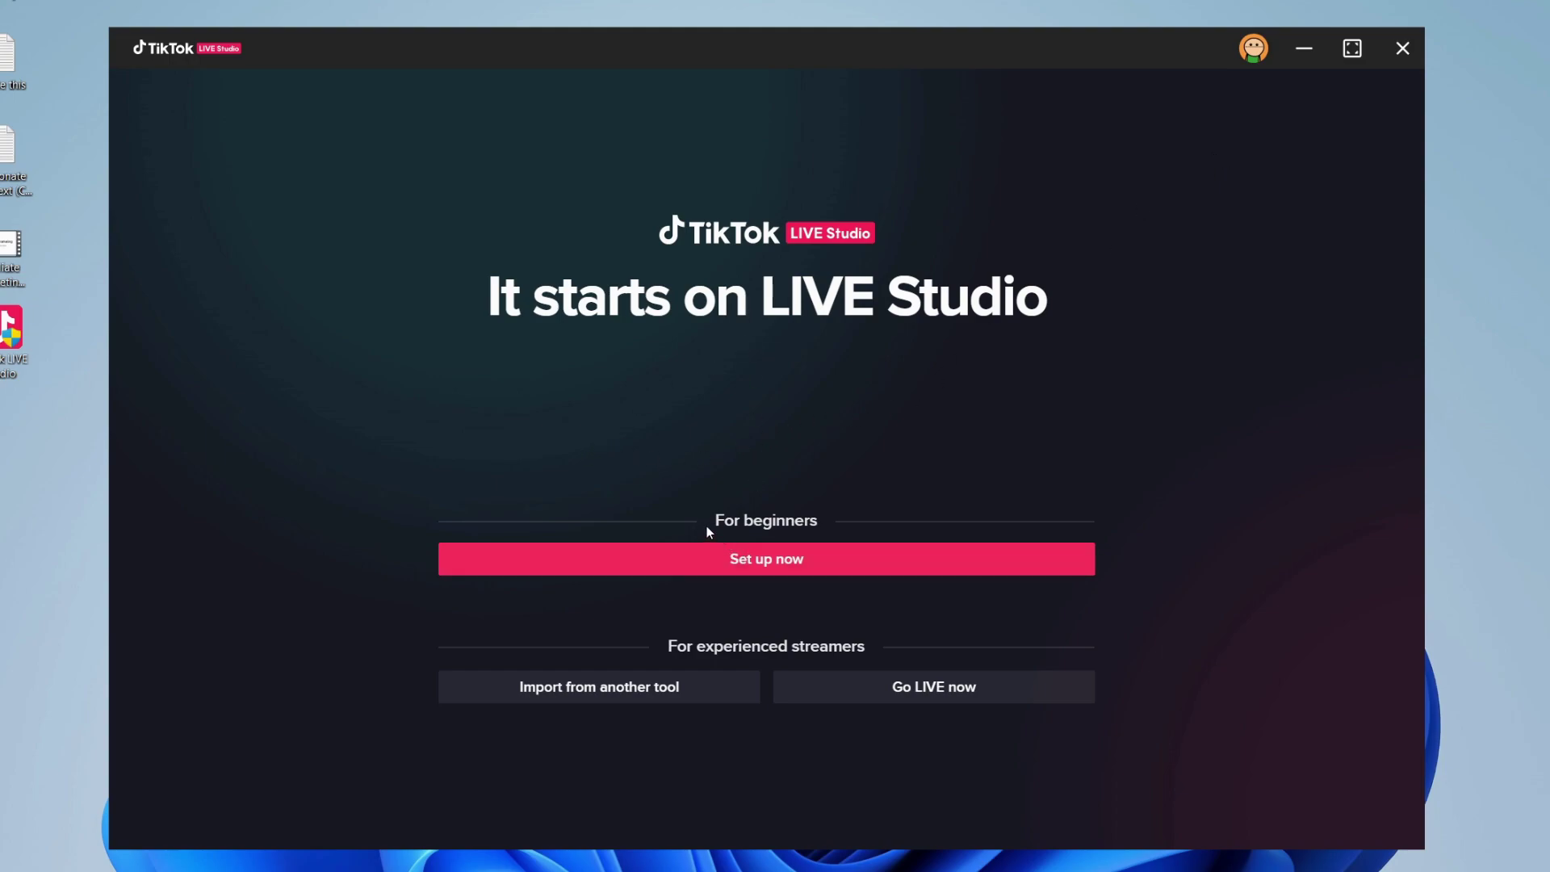
Start the beginner setup and keep Default device as the microphone
click(785, 565)
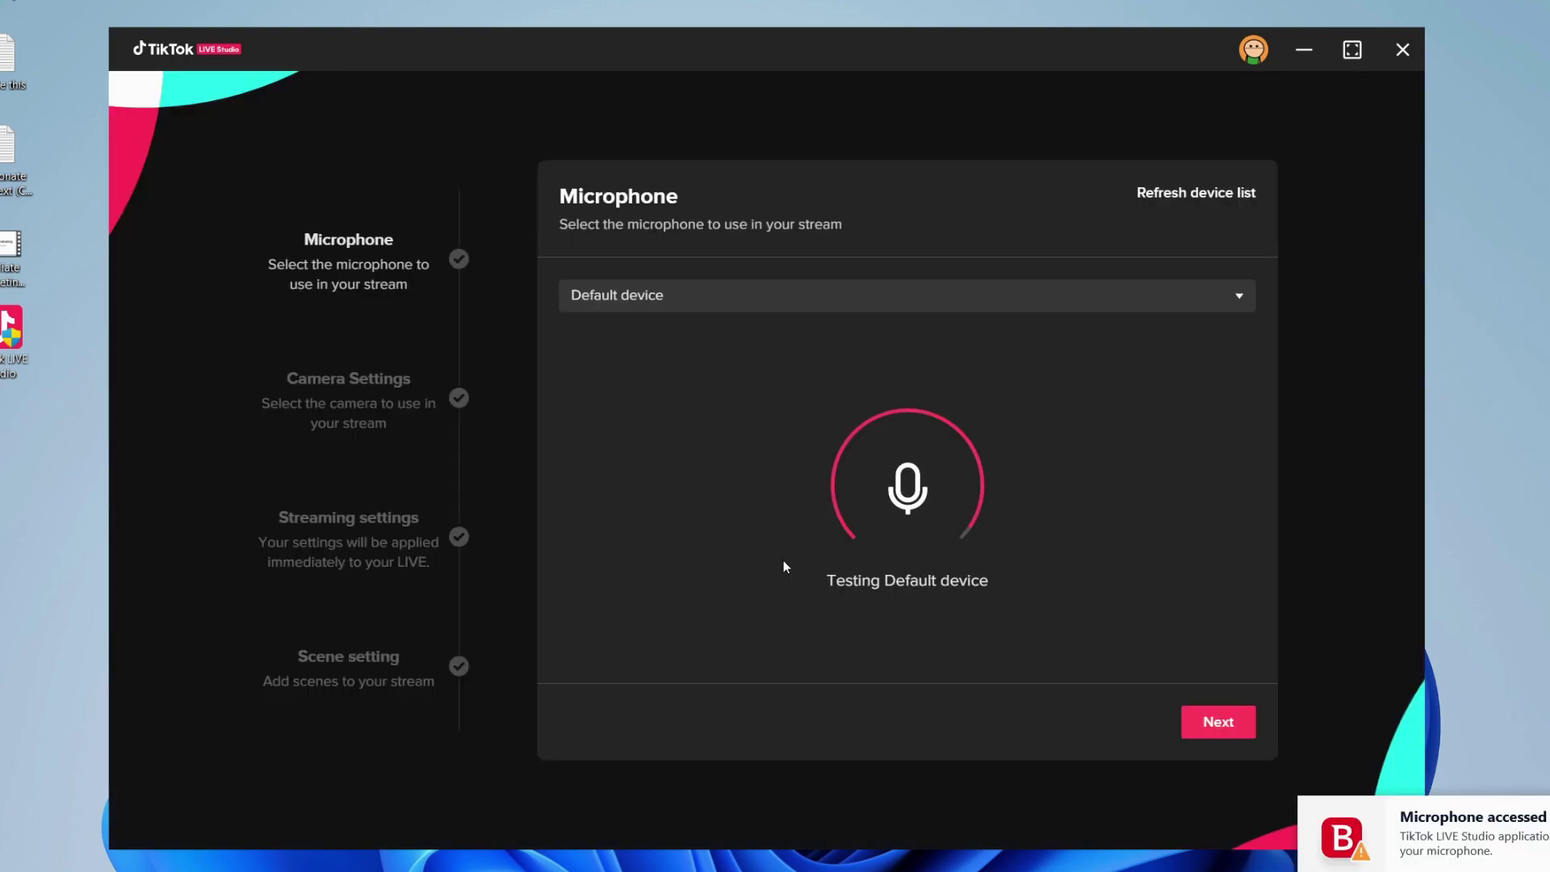
click(679, 298)
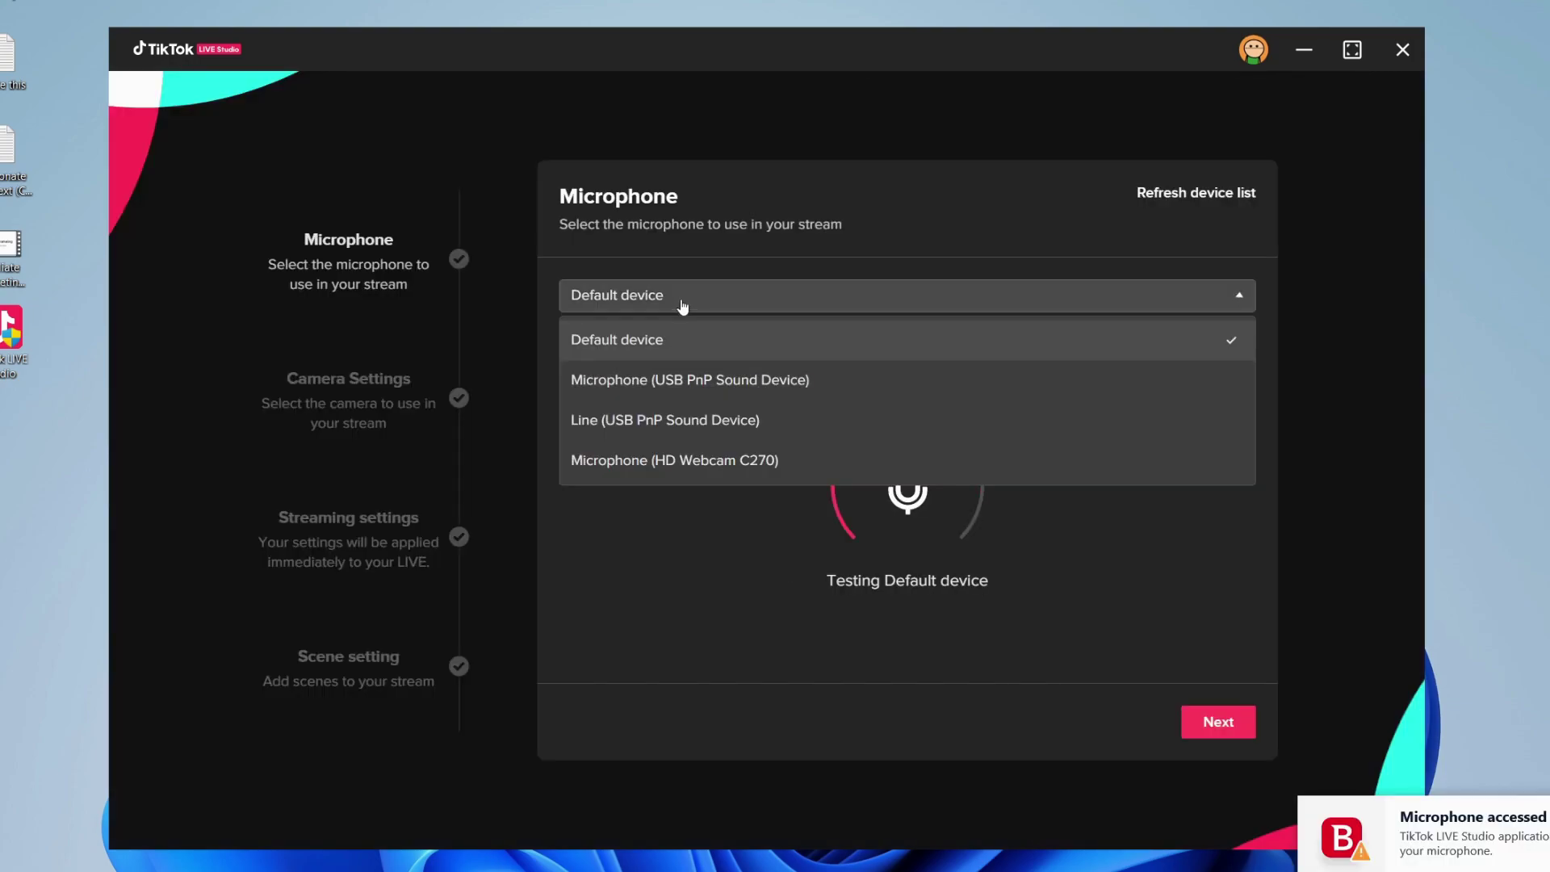
click(689, 302)
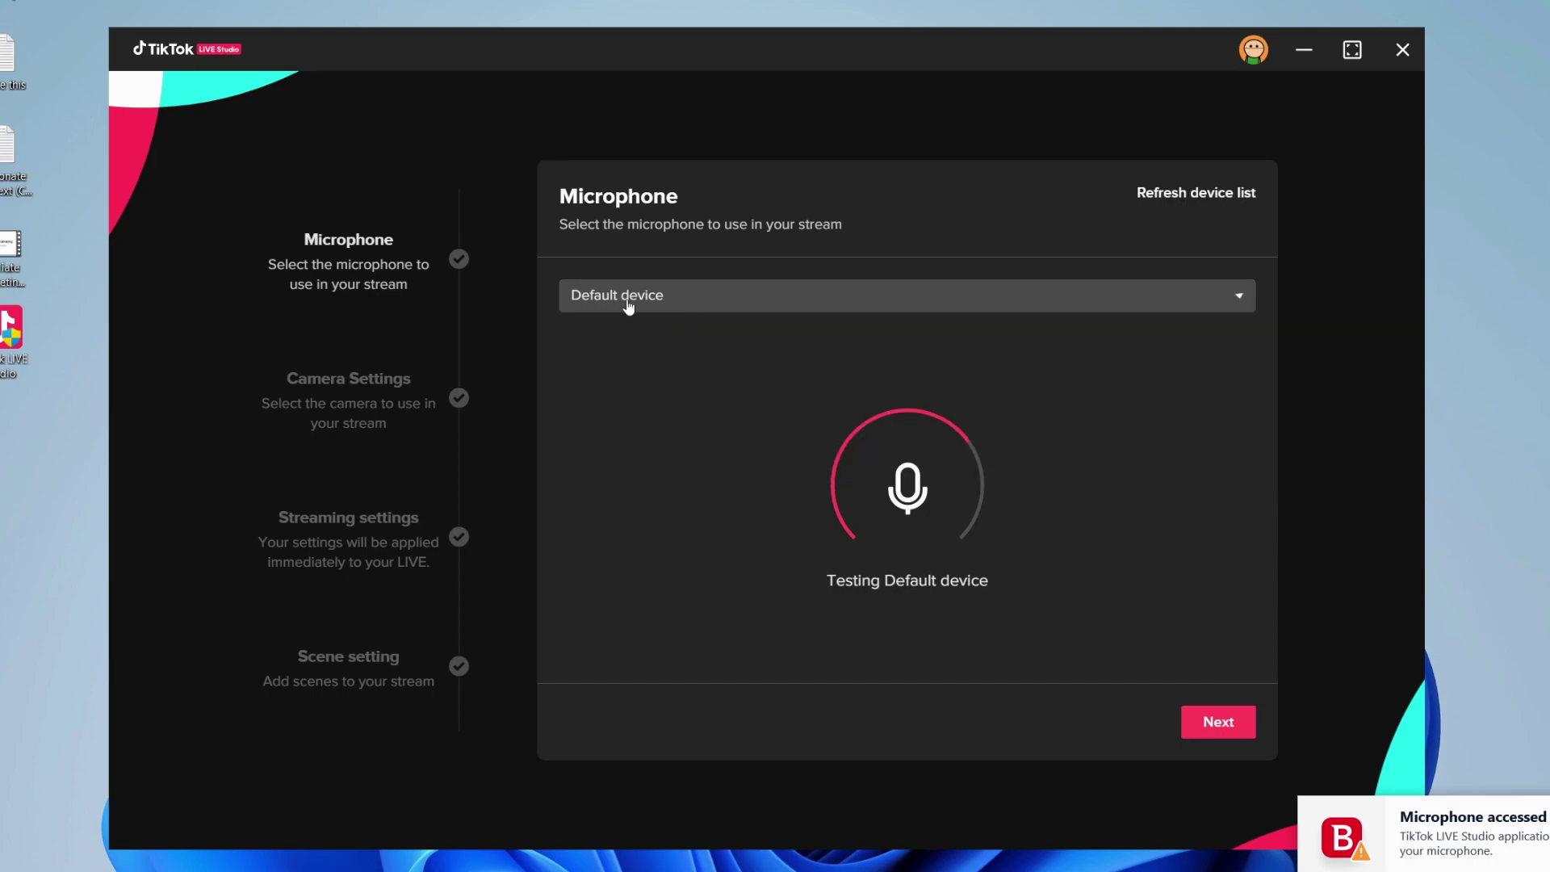
Keep OBS Virtual Camera as the camera and move on to the speed test
click(1219, 725)
click(646, 299)
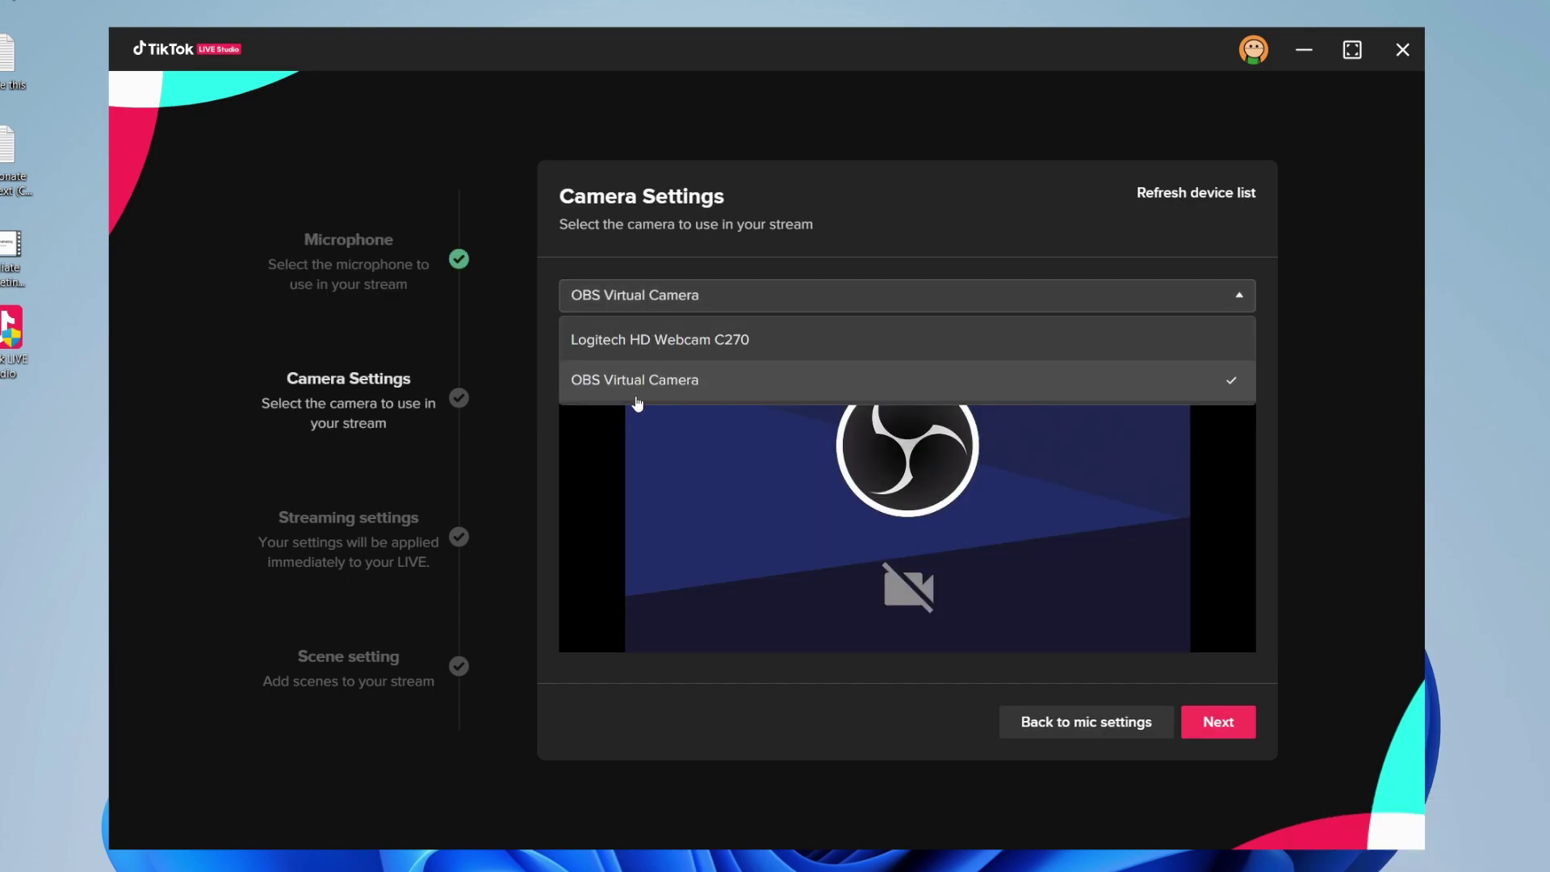
click(682, 393)
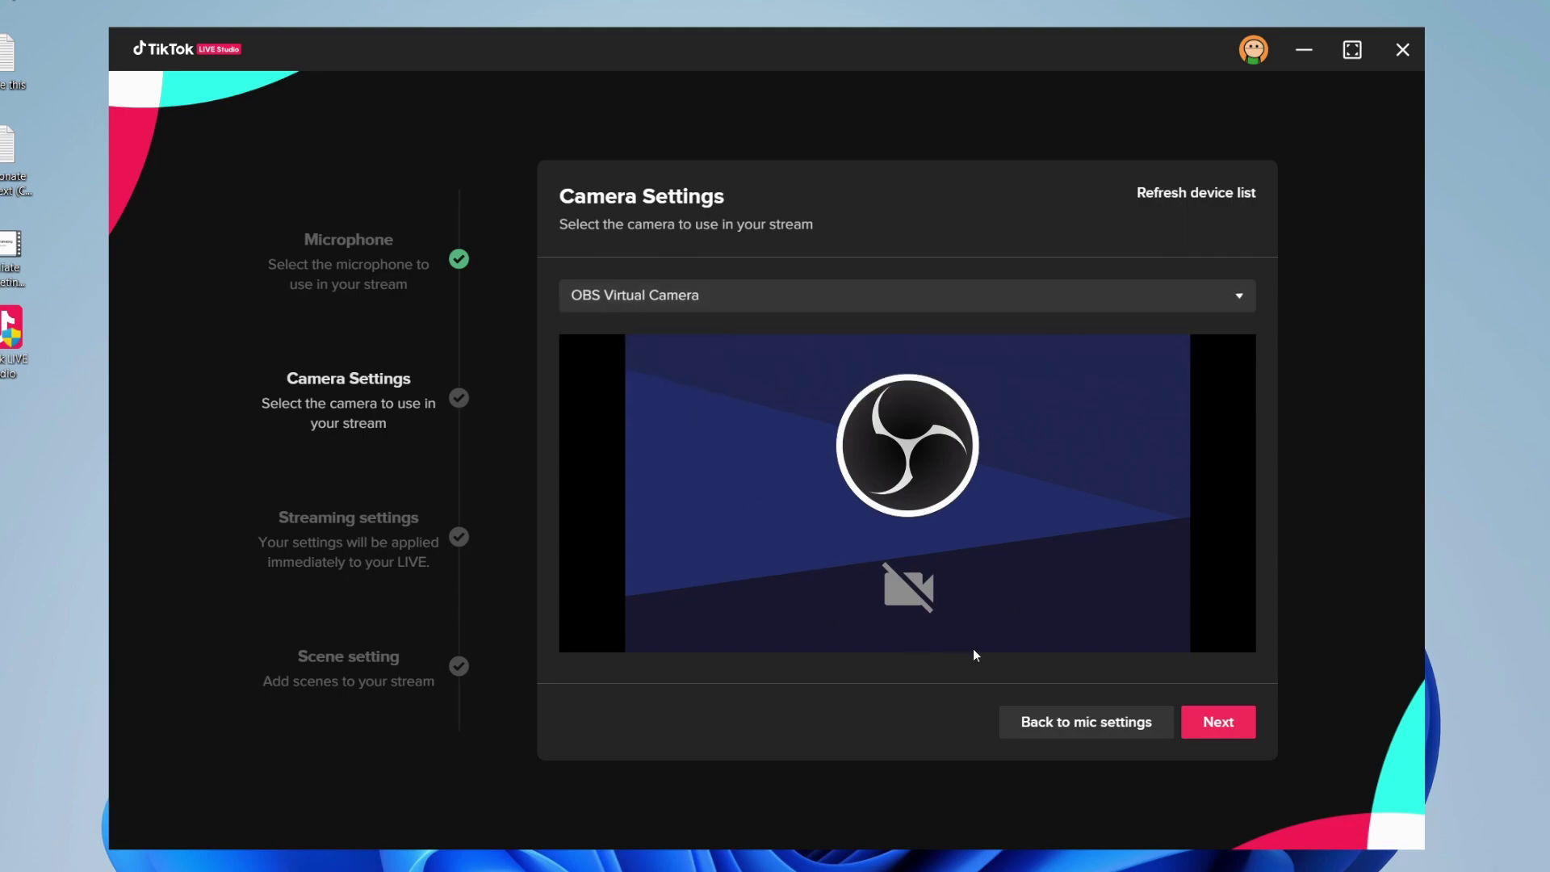
click(1220, 721)
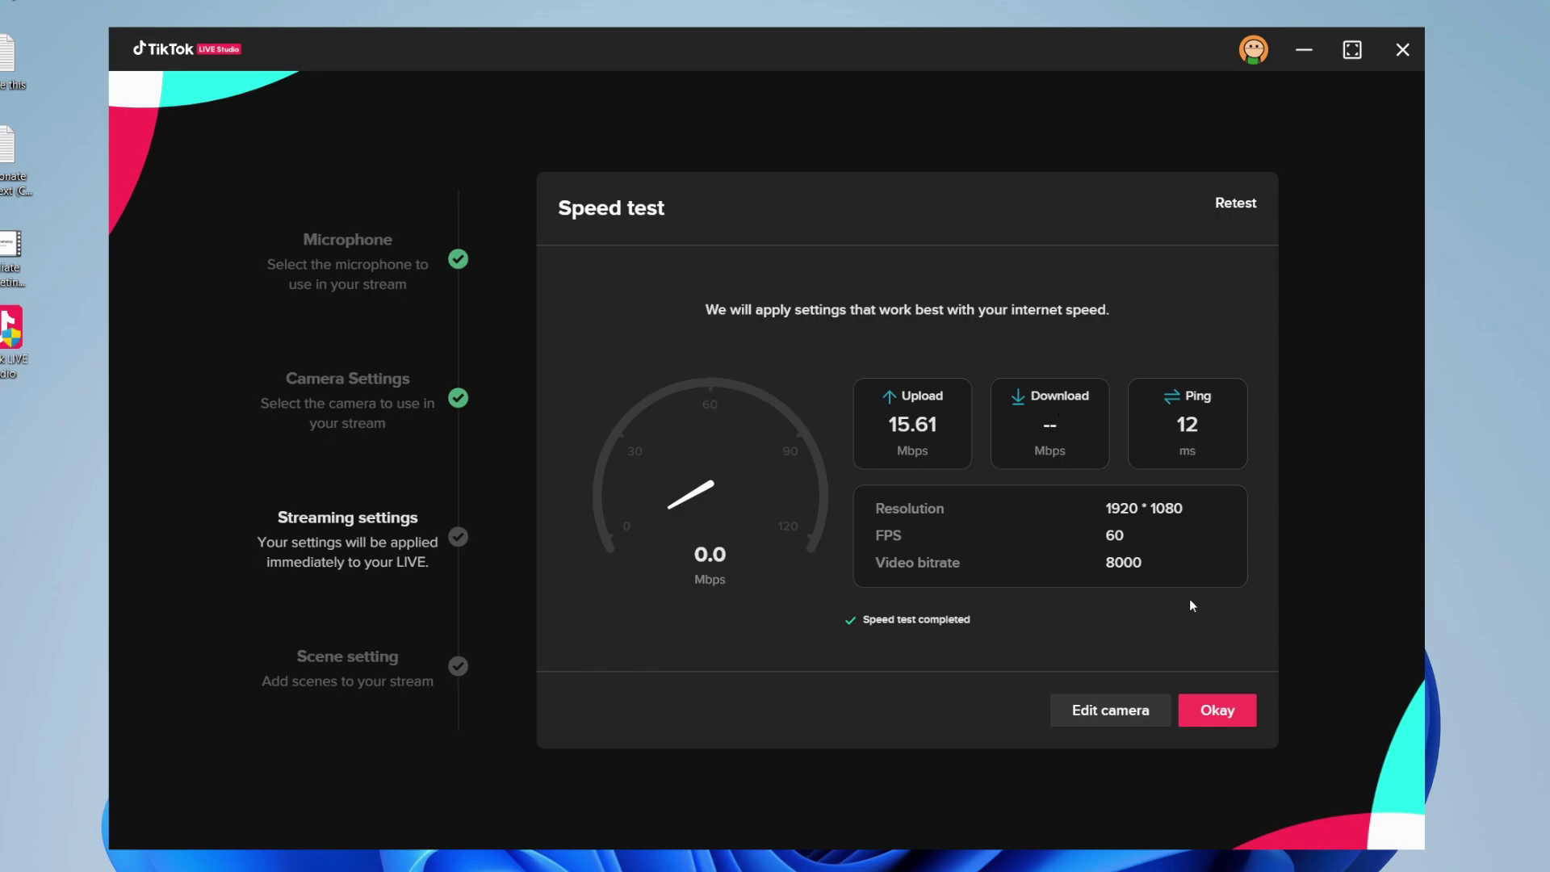
Accept the suggested 1920 * 1080, 60 FPS, 8000 bitrate streaming settings and continue
click(1232, 714)
scroll(878, 424, down, 2)
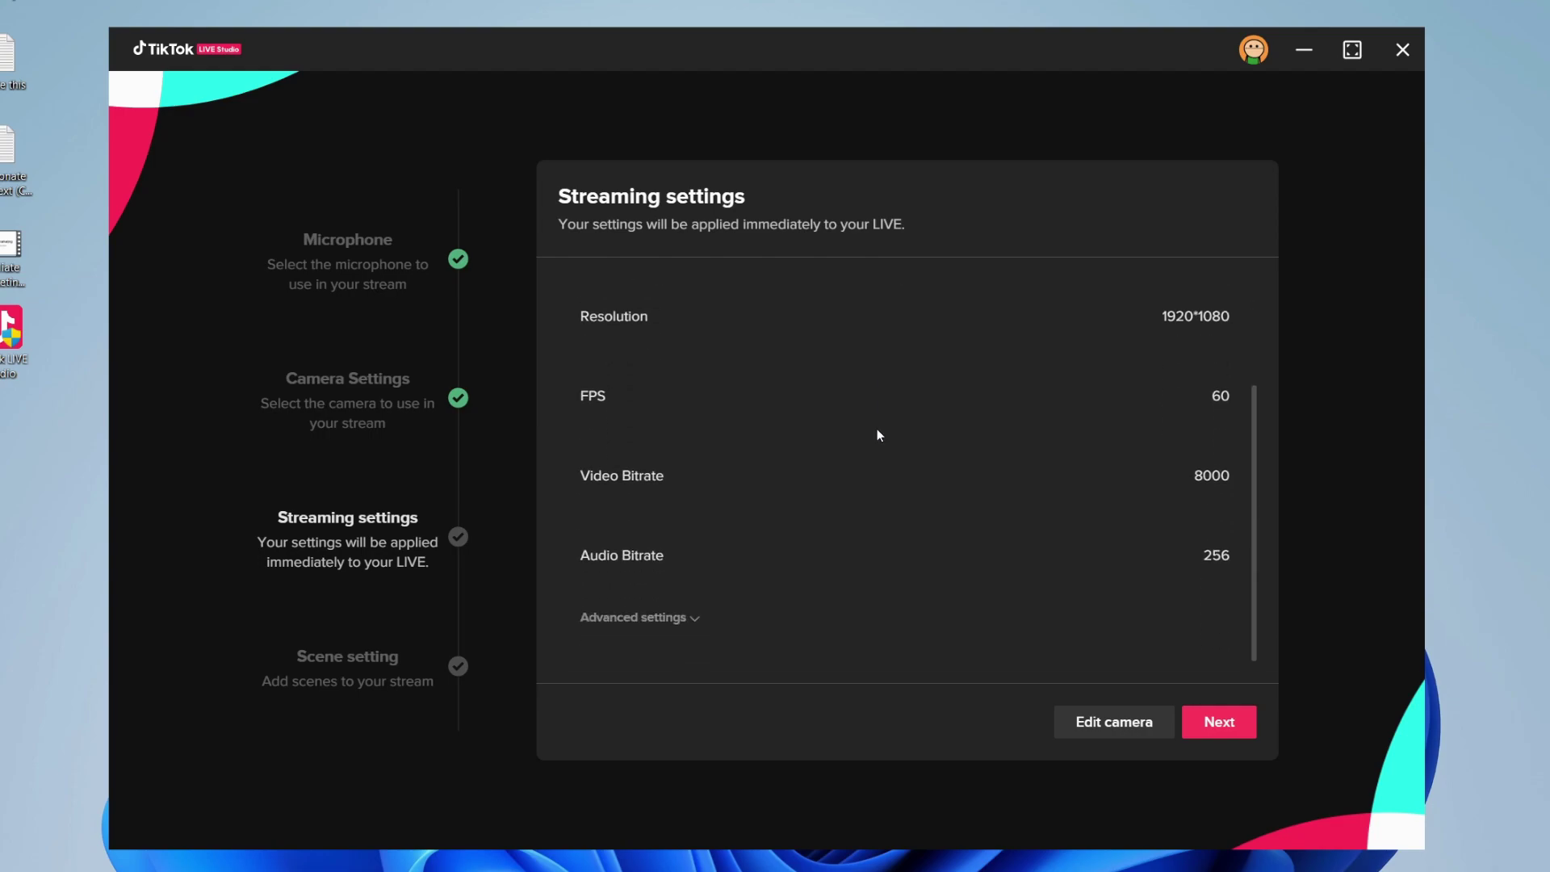
scroll(878, 434, up, 2)
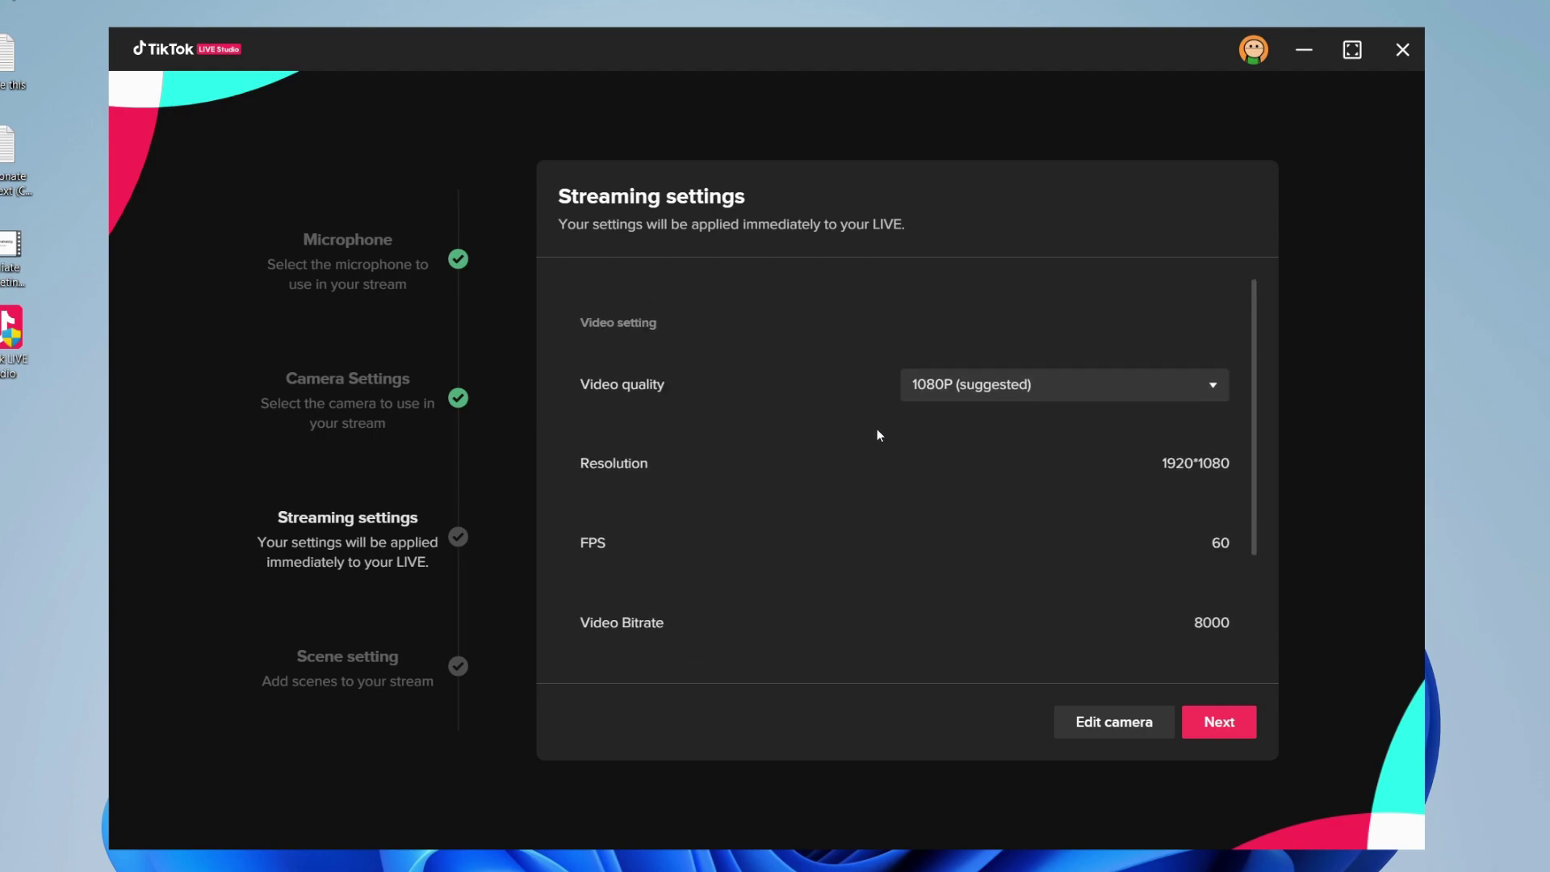
click(1227, 728)
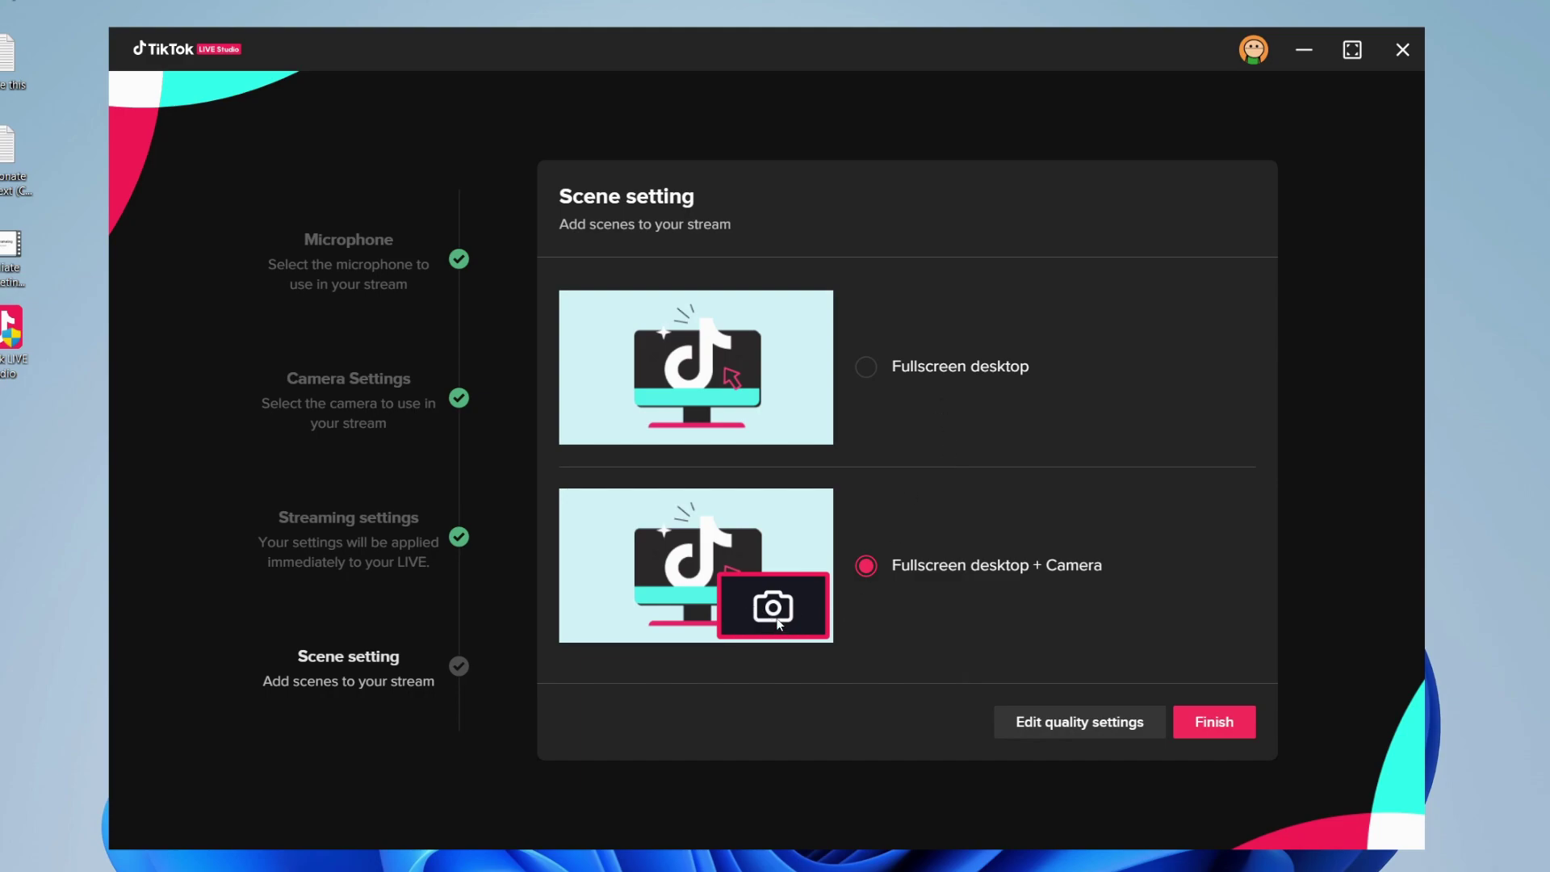
Pick the Fullscreen desktop + Camera scene and finish the setup wizard
click(921, 358)
click(929, 570)
click(1213, 723)
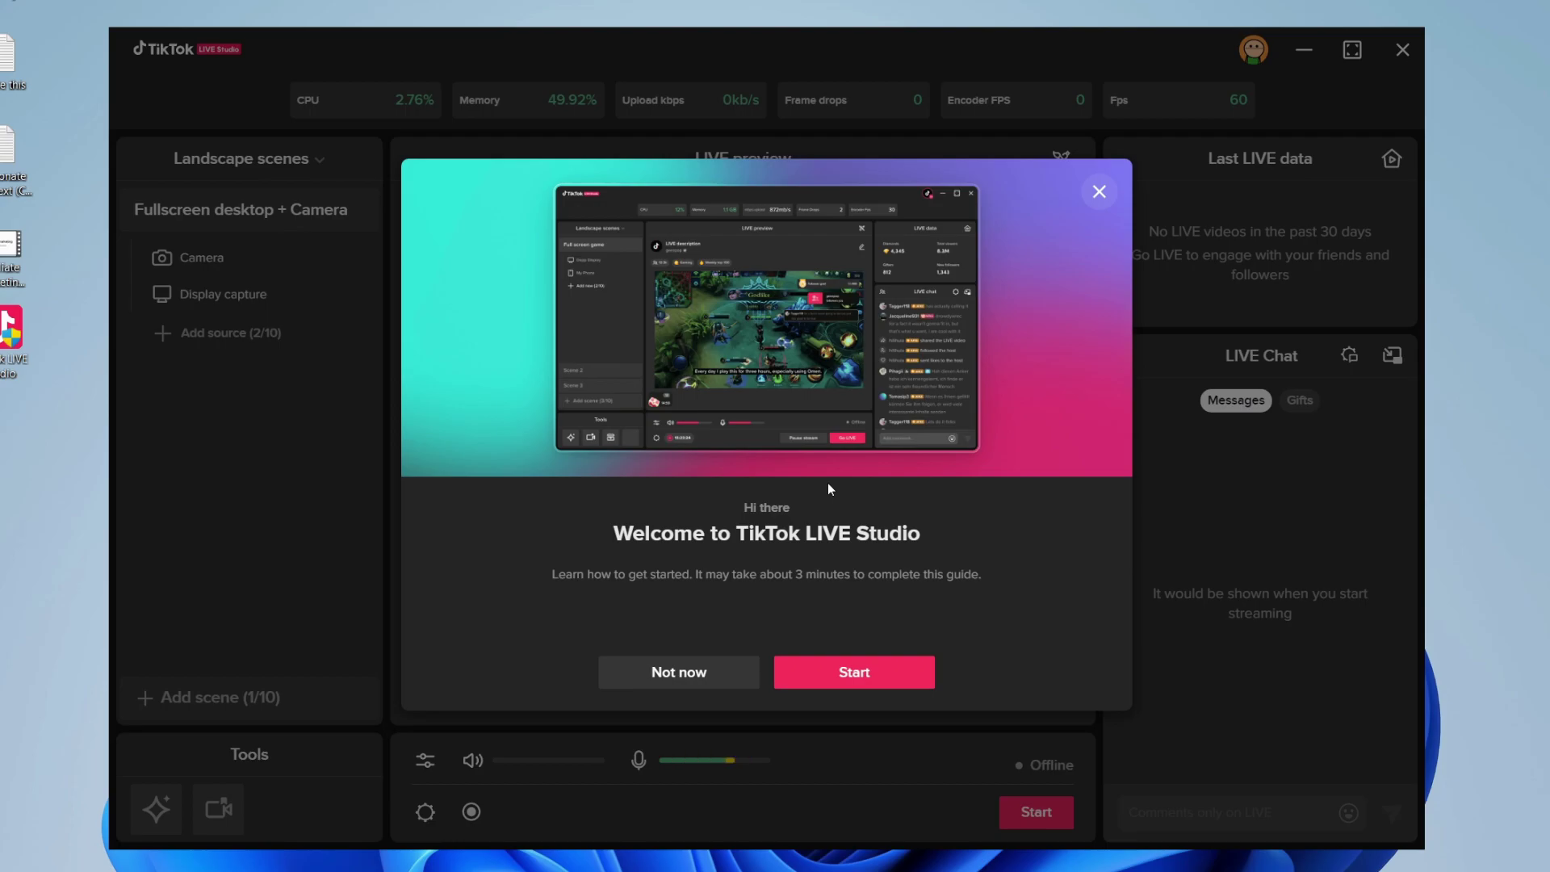
Start the getting-started tour and advance past the LIVE tools, overlay and control panel steps
click(865, 678)
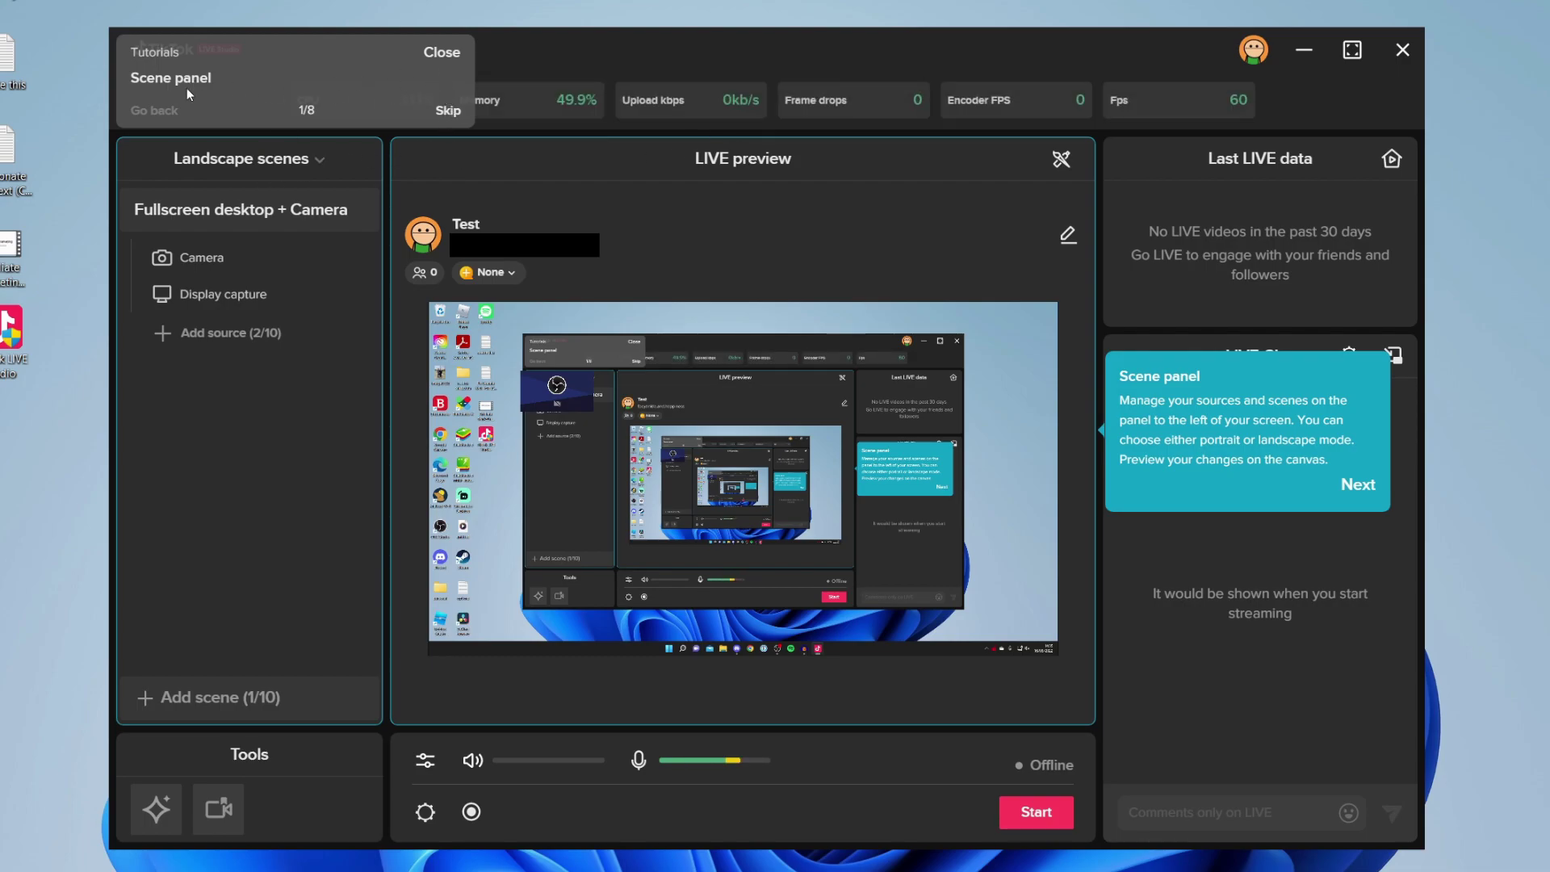
click(448, 111)
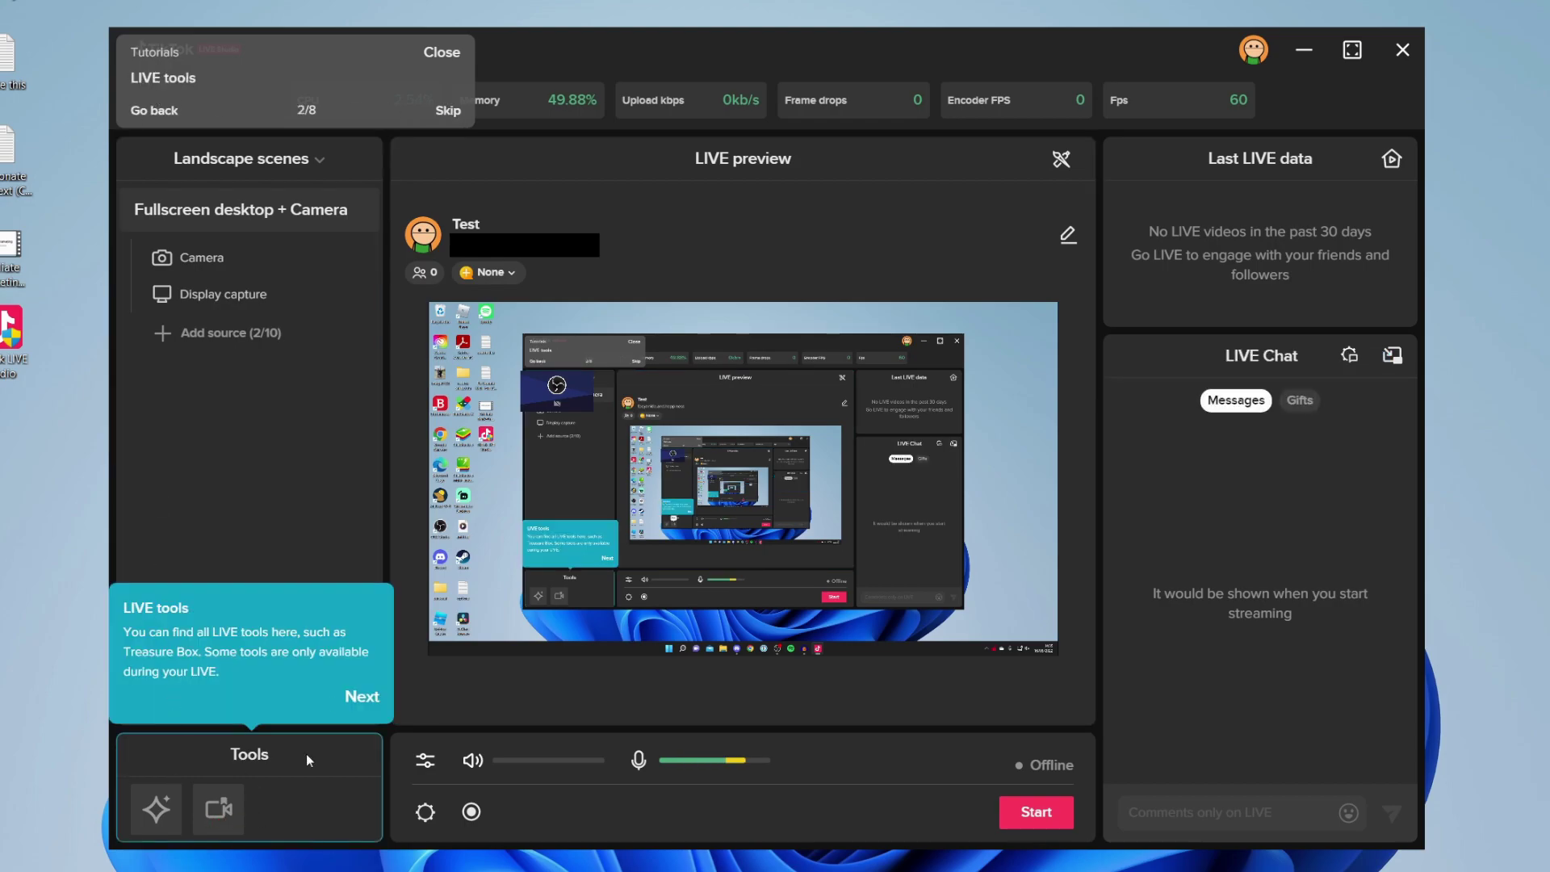
click(442, 111)
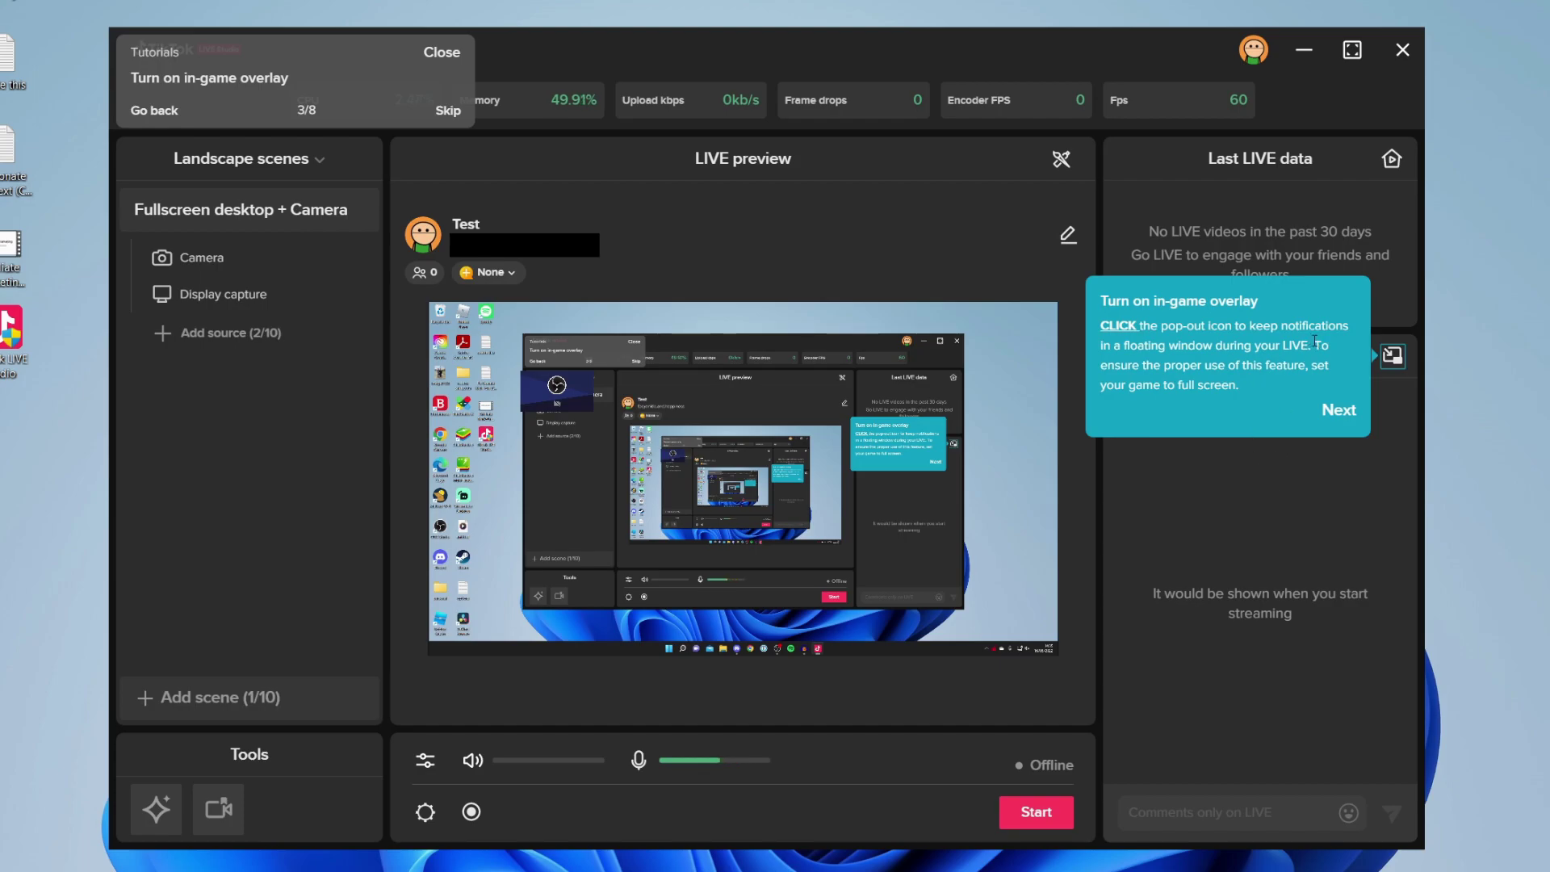
click(444, 111)
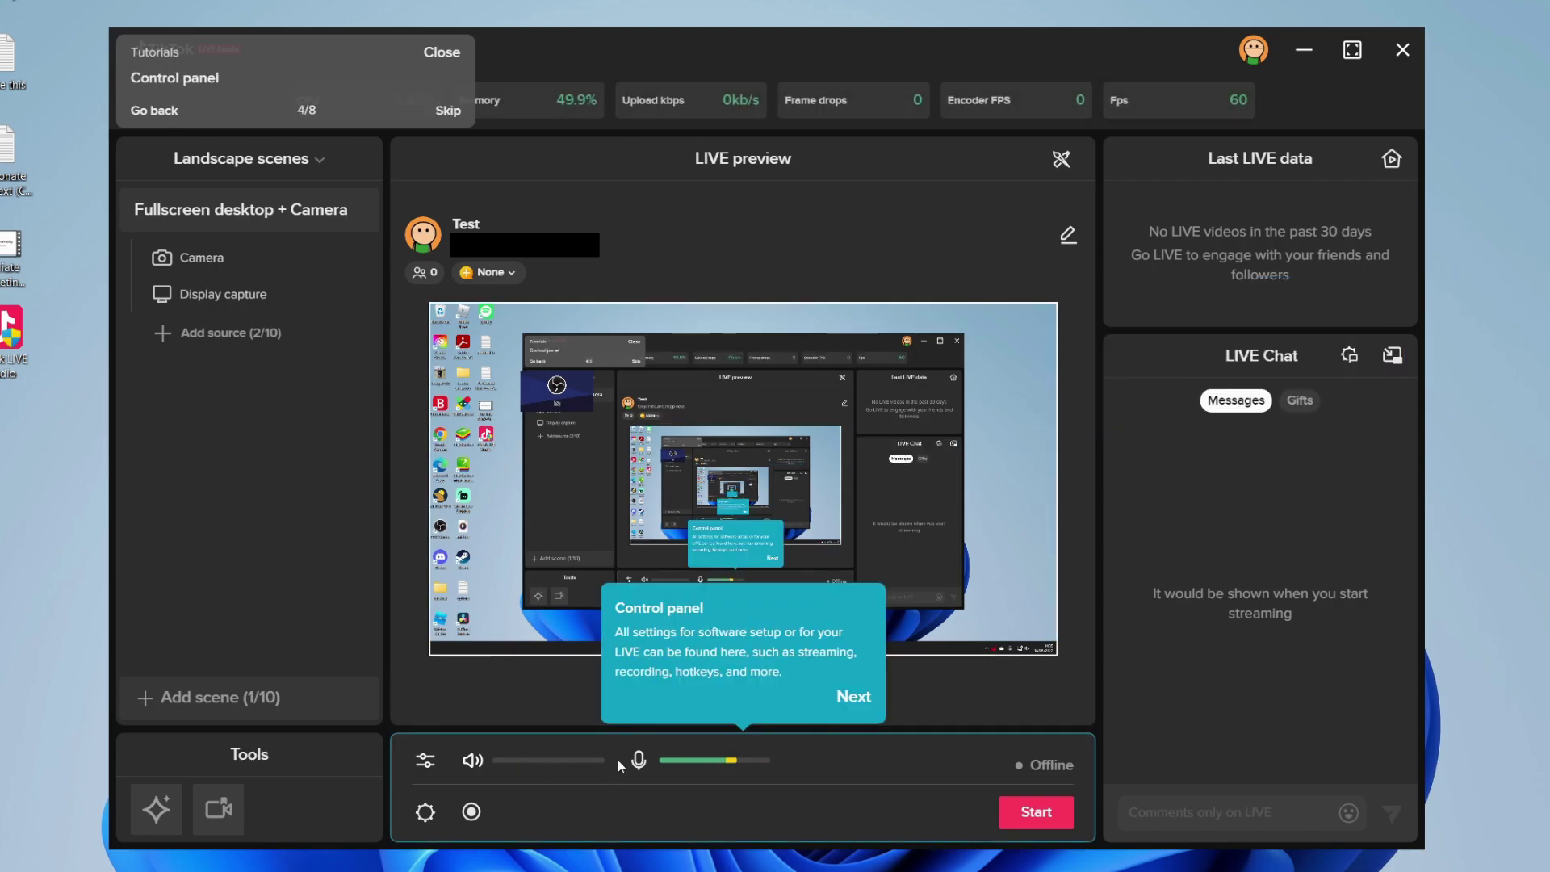
click(446, 113)
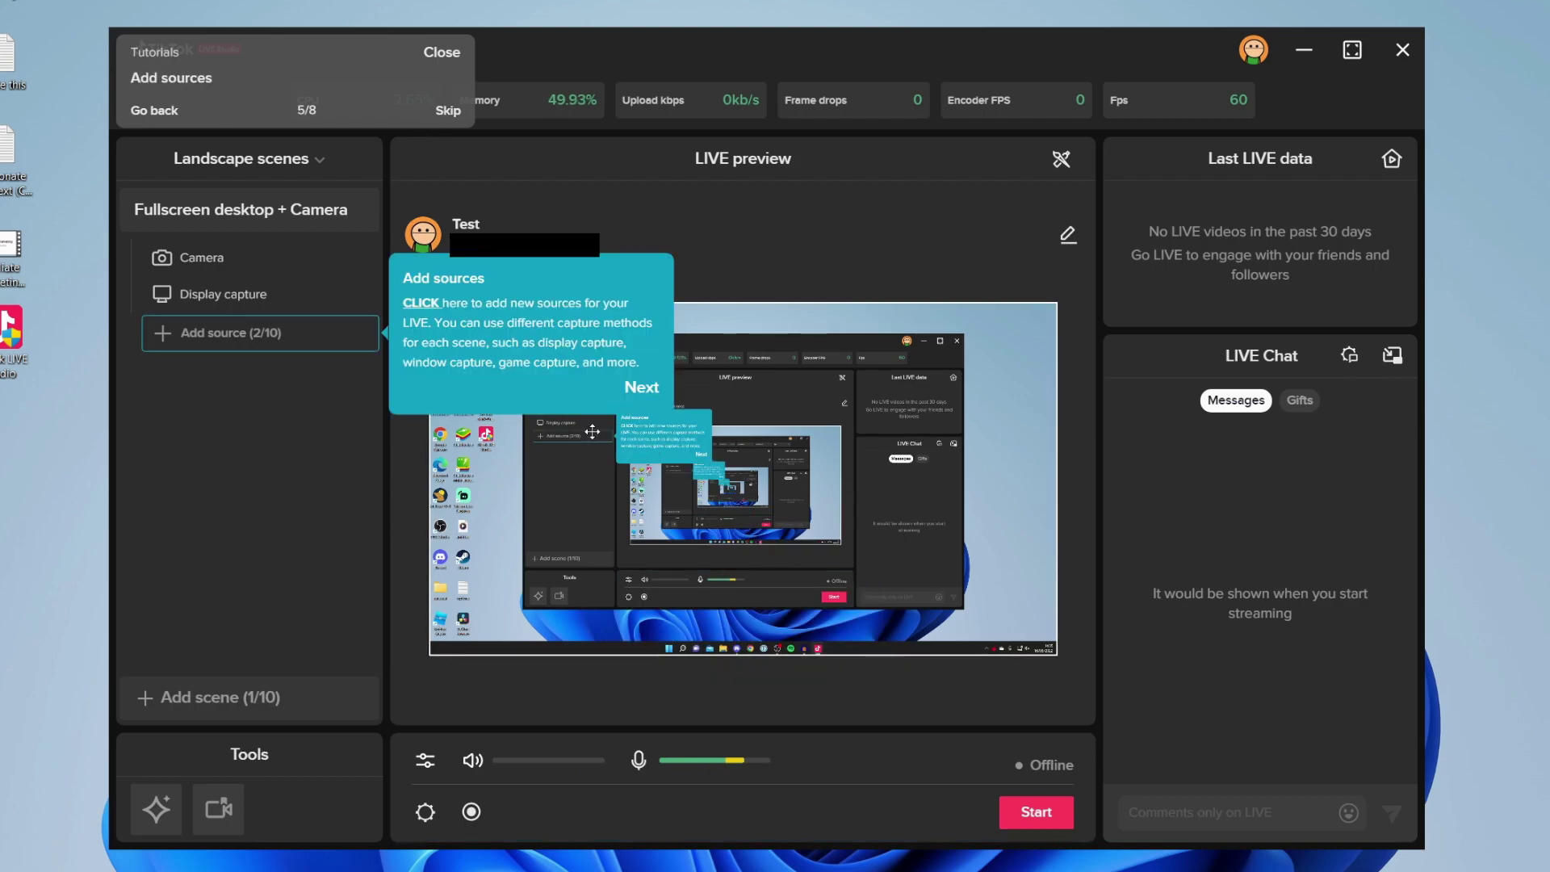
Glance at the source type list without adding anything, then step through the remaining callouts to finish
click(302, 339)
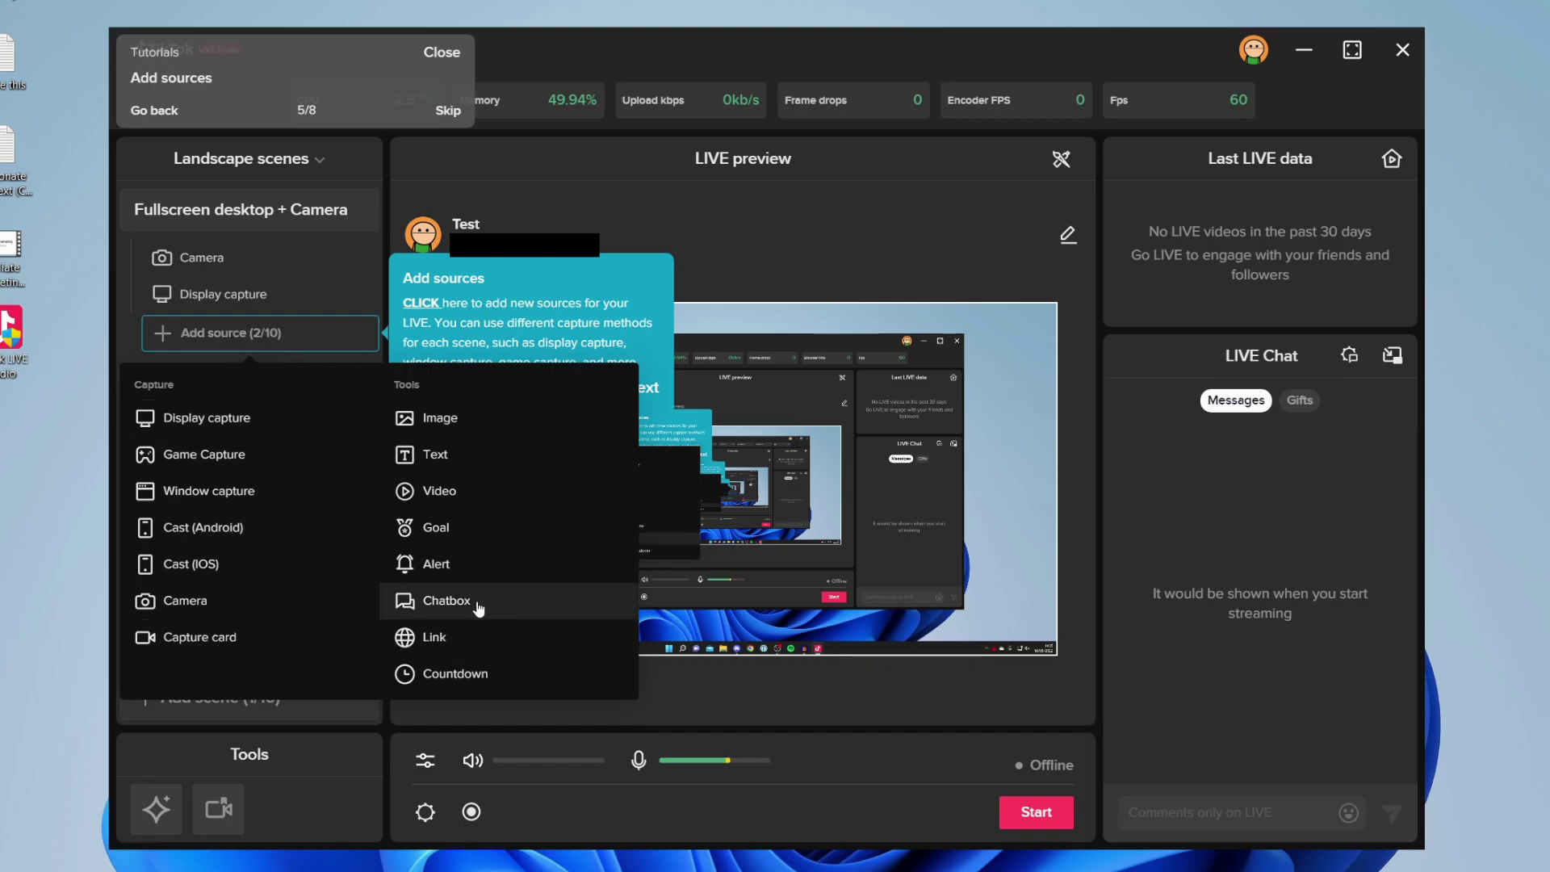
click(813, 432)
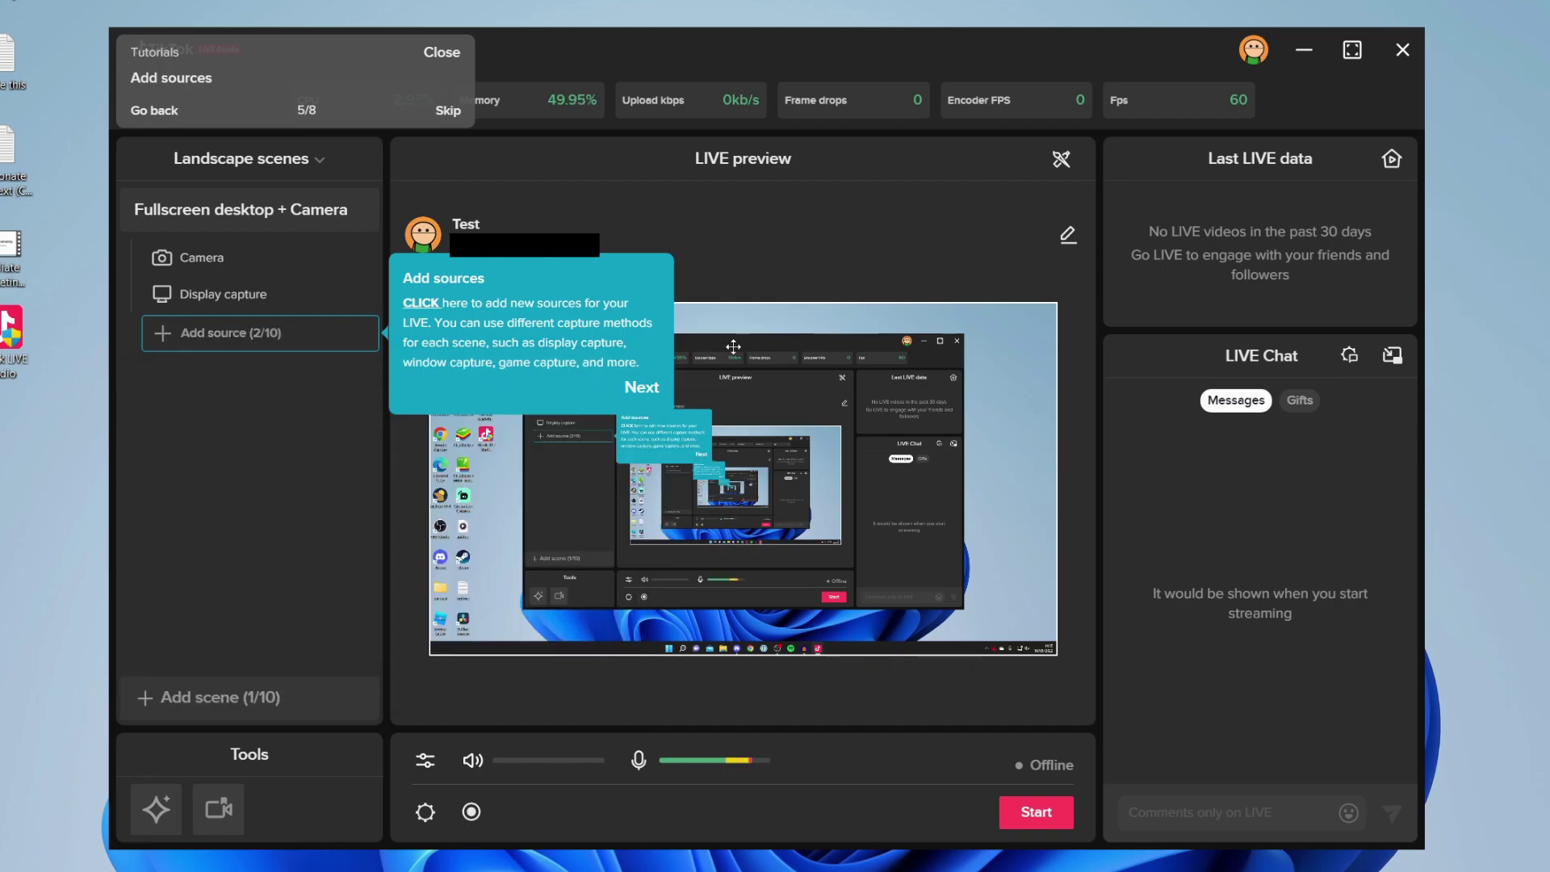
click(446, 113)
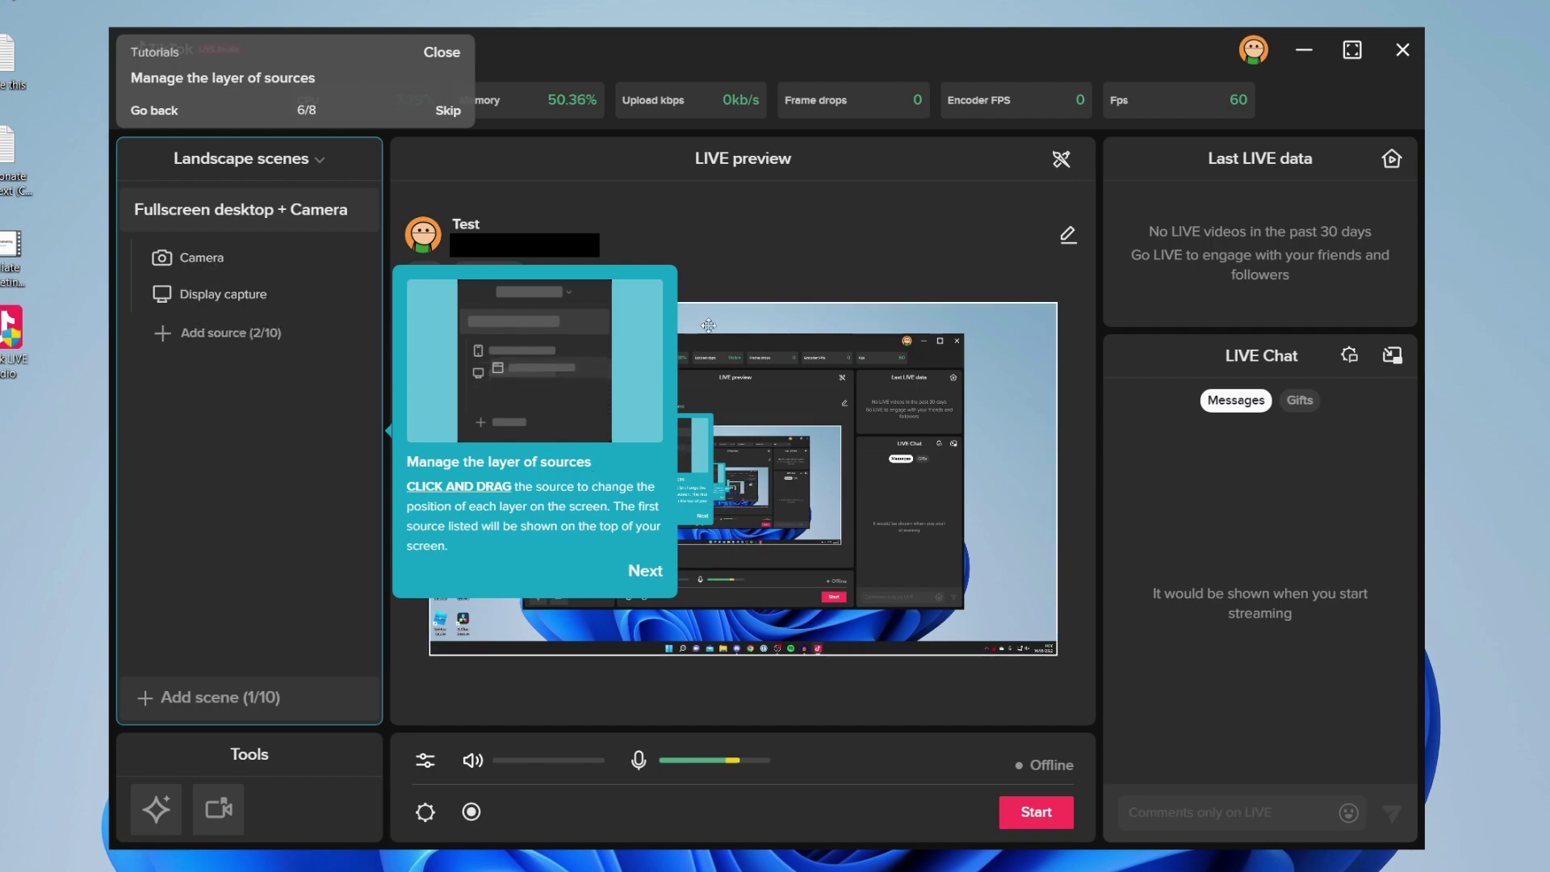
click(448, 112)
click(448, 111)
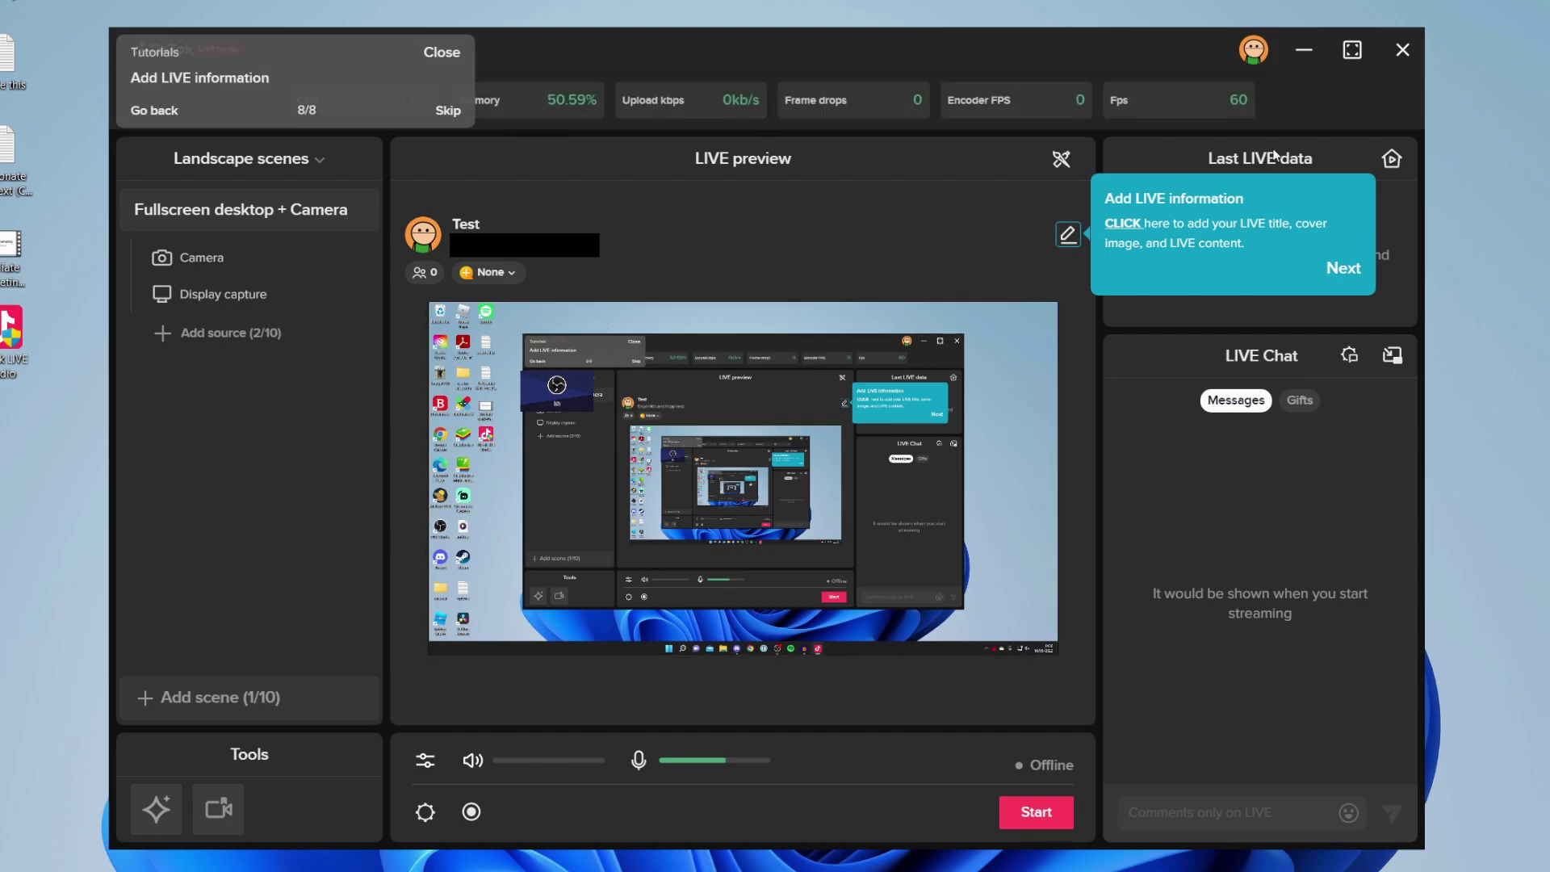
click(1333, 270)
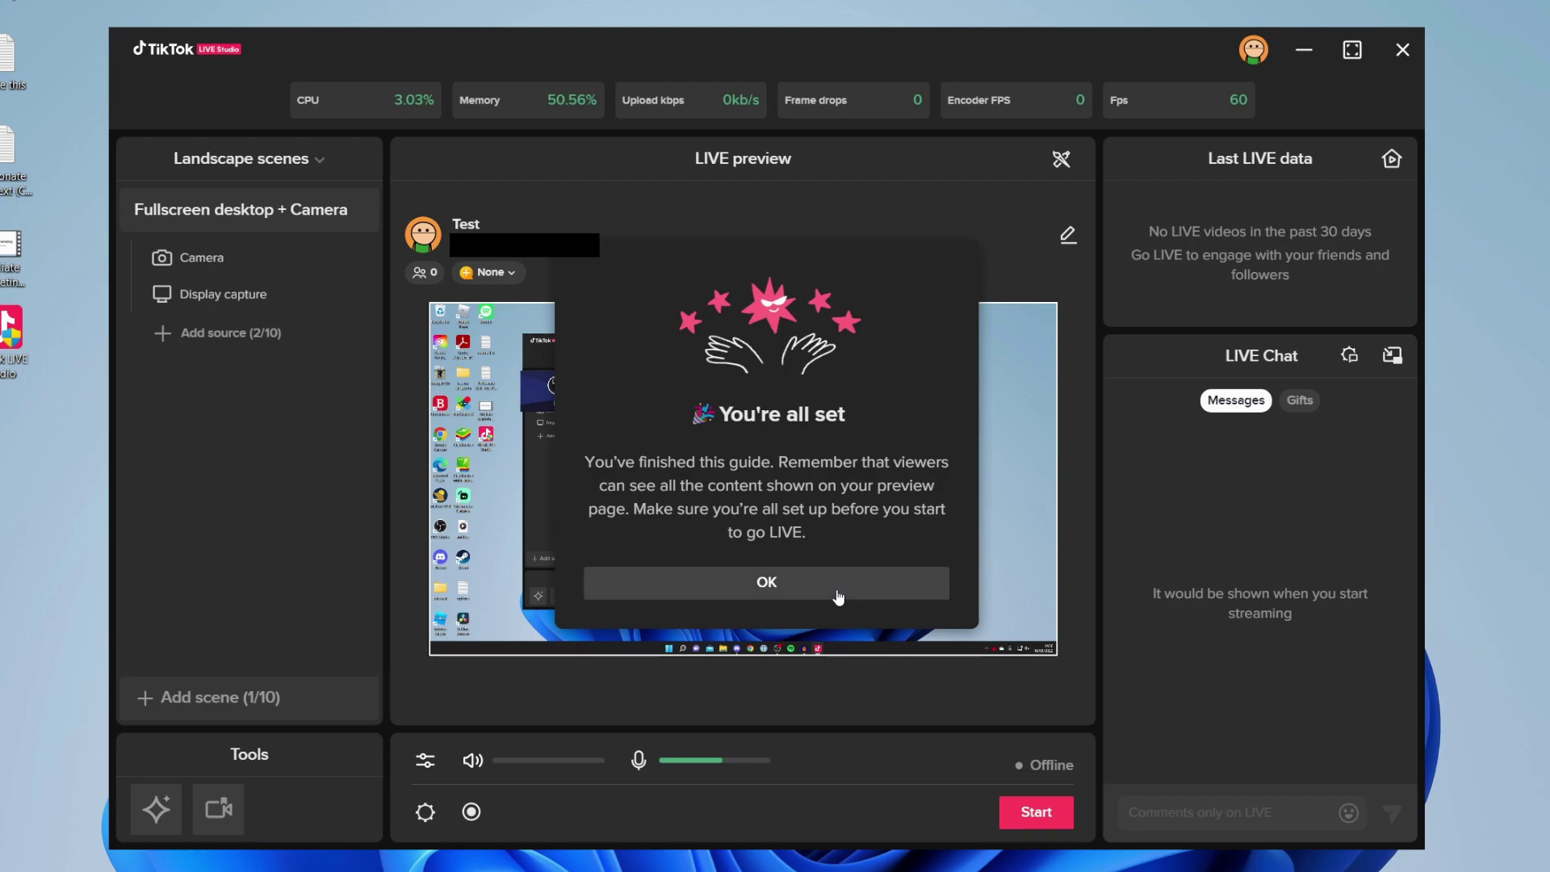
Dismiss the completion message and shrink the Camera box into the preview's top-left corner
click(839, 597)
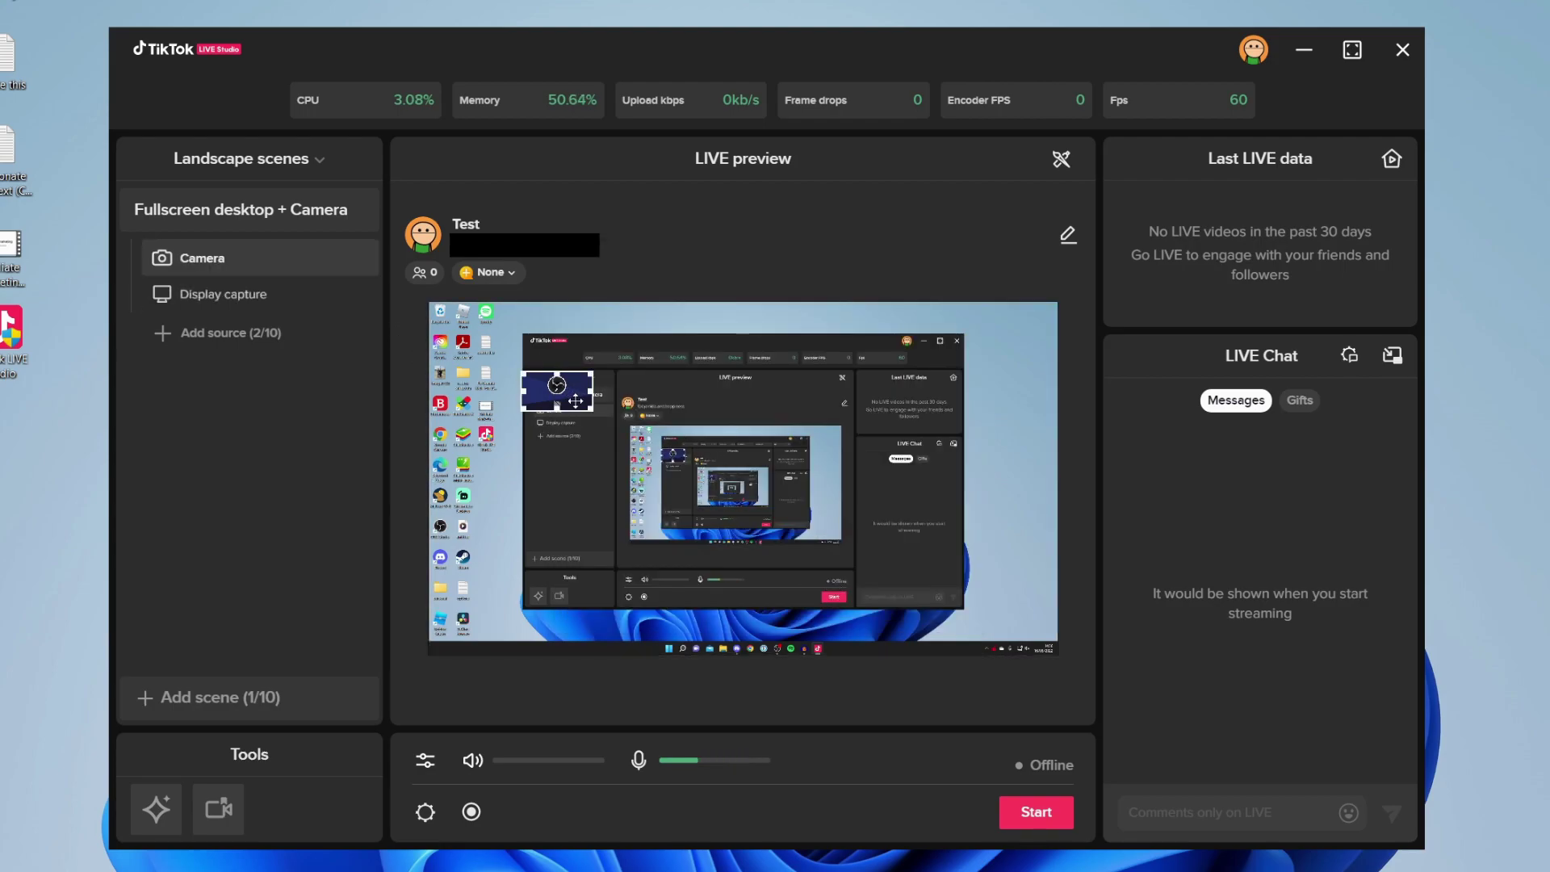
drag(592, 412, 744, 501)
drag(678, 452, 589, 376)
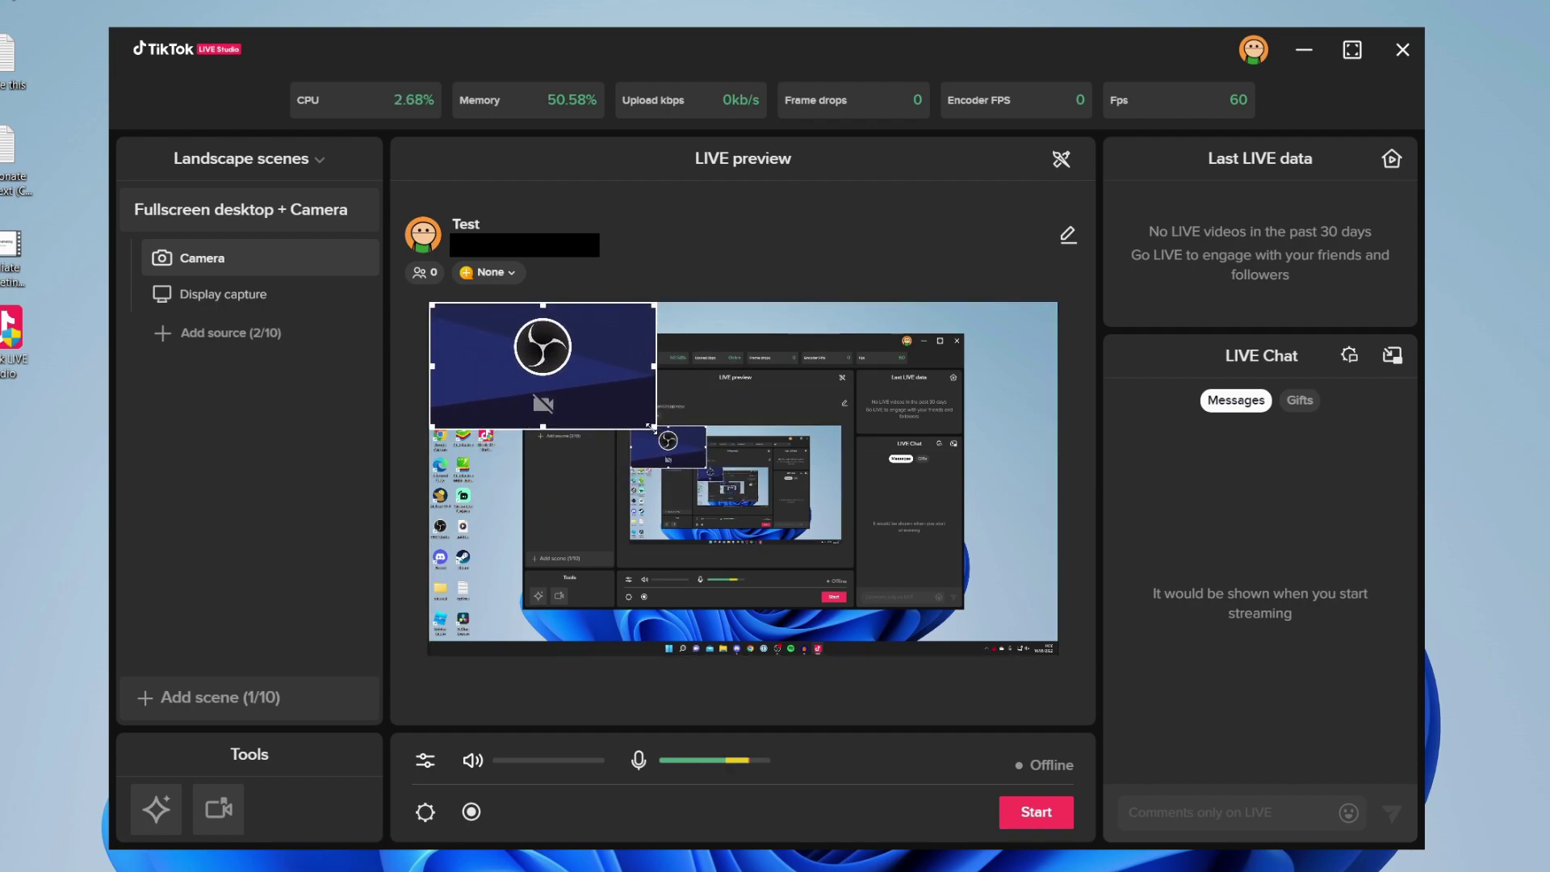
drag(652, 426, 610, 402)
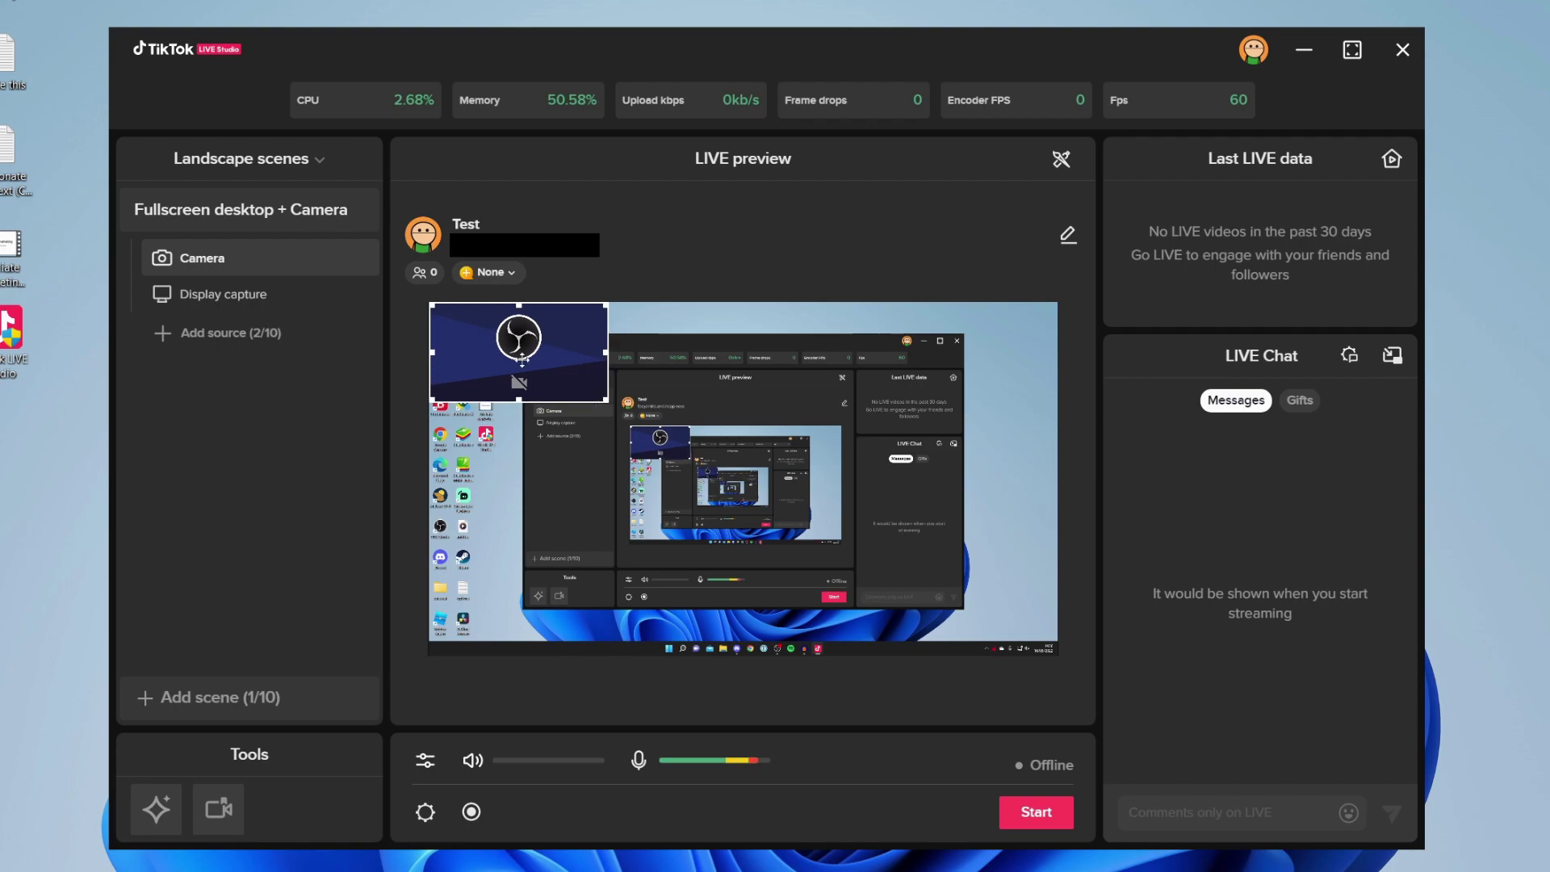
Reselect Display capture and fit it back to fill the preview
click(542, 396)
click(549, 386)
click(715, 469)
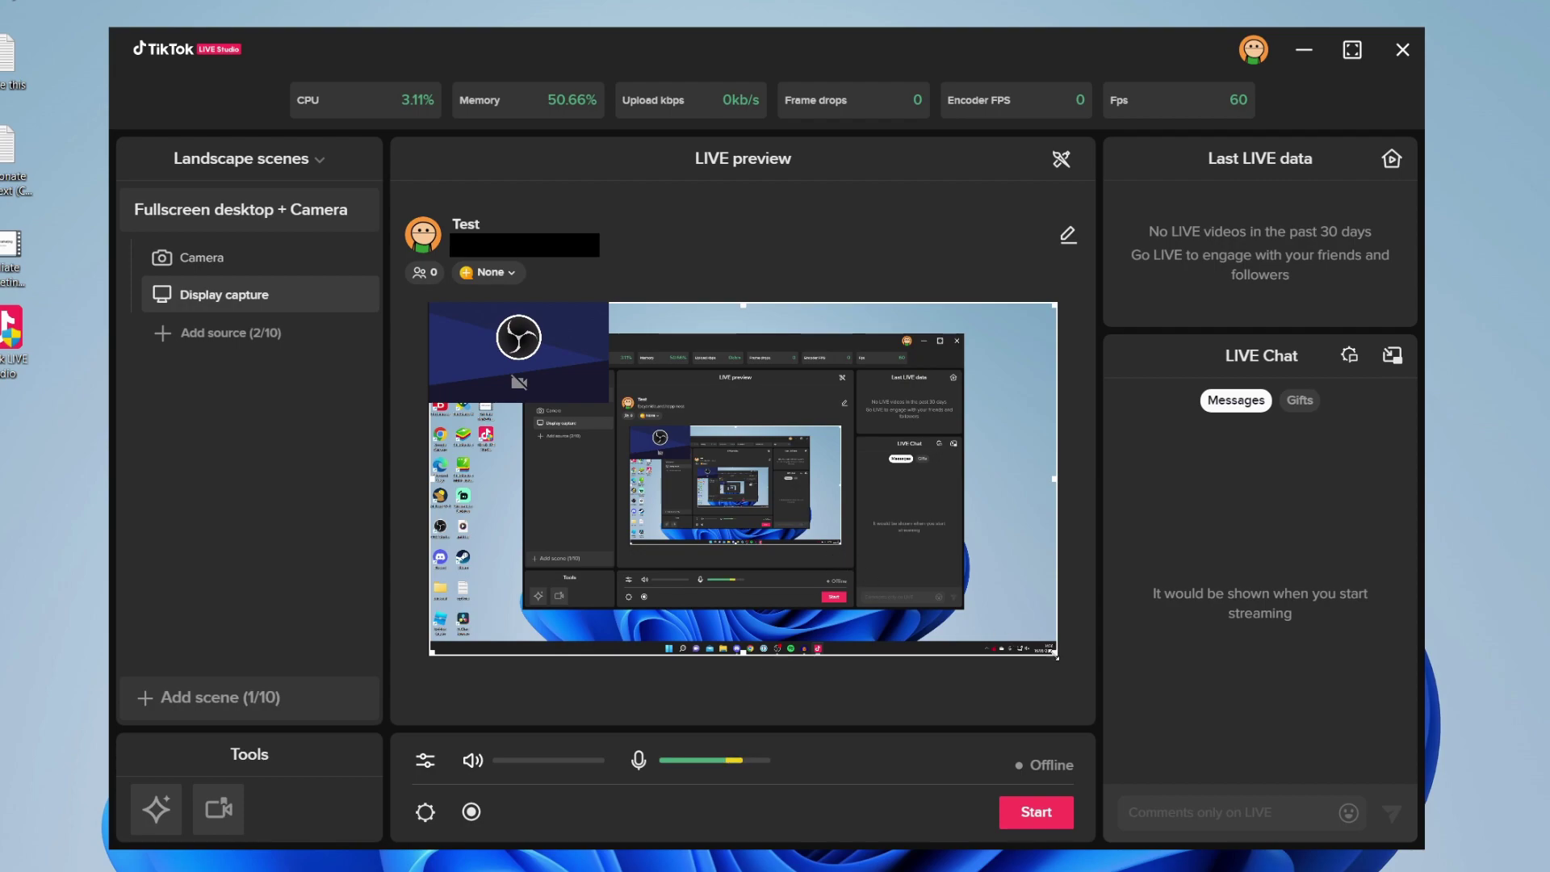
drag(1056, 655, 1113, 696)
drag(1068, 661, 1064, 657)
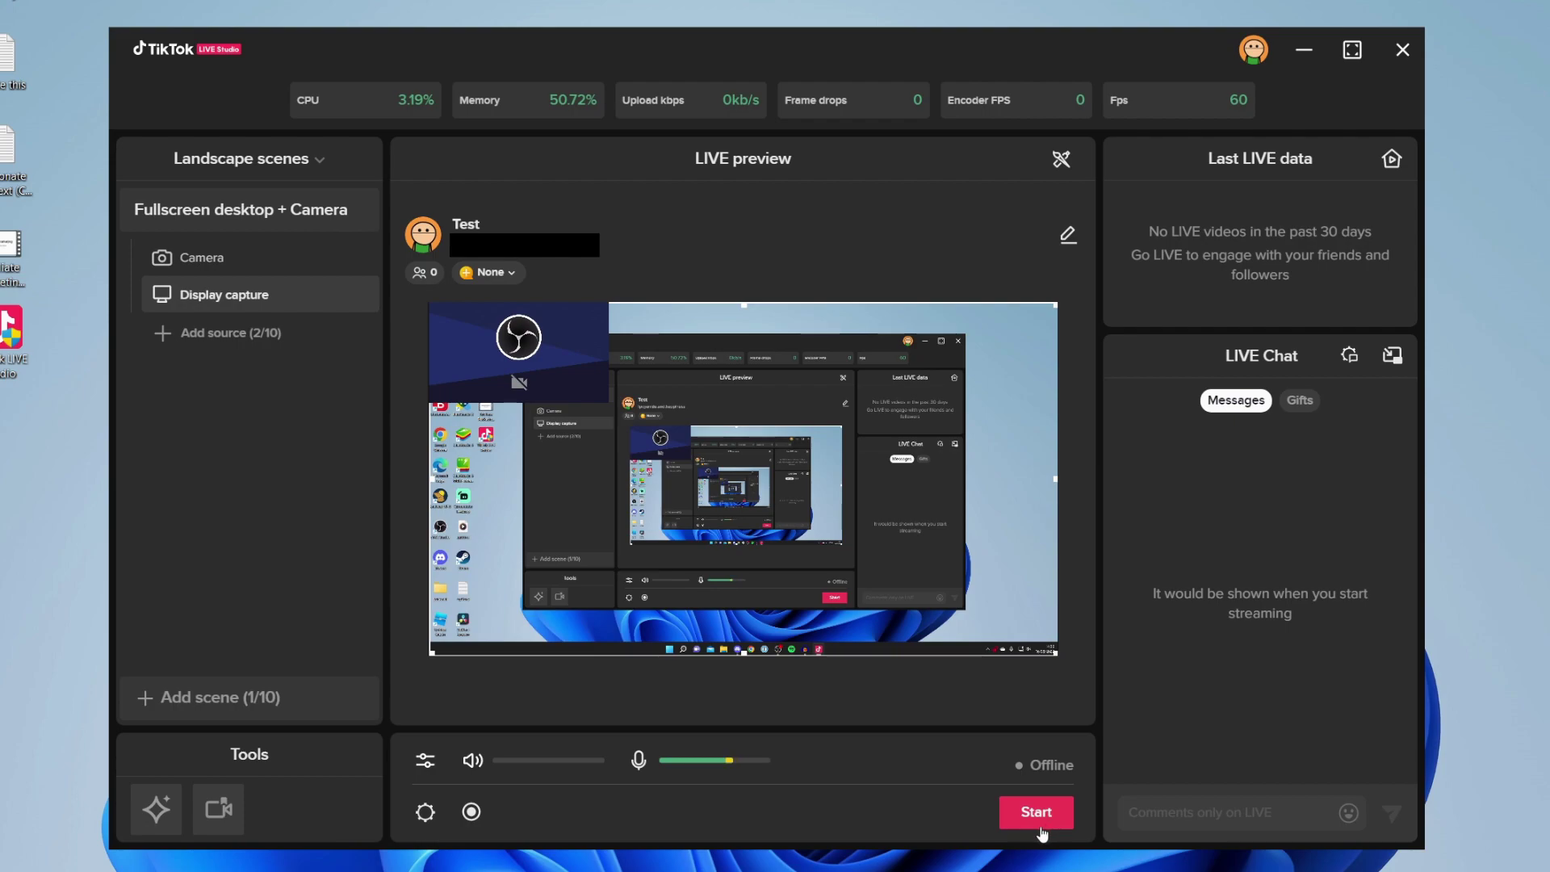